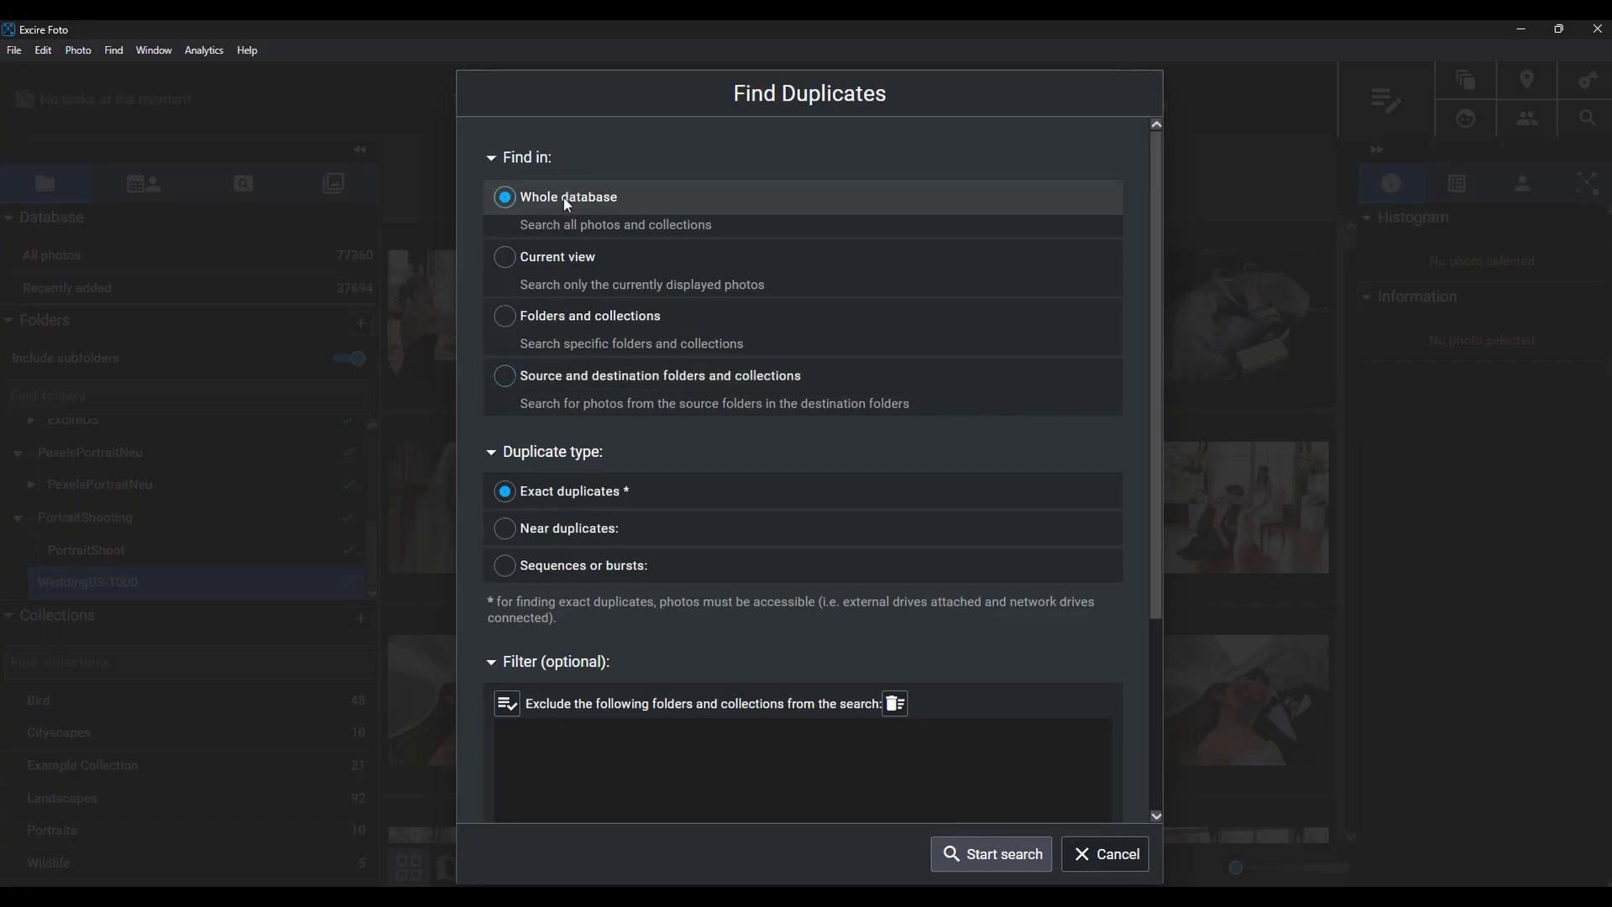
Step: Limit the duplicate search to the current view and choose near duplicates, trying the very strict and very loose similarity thresholds
click(540, 258)
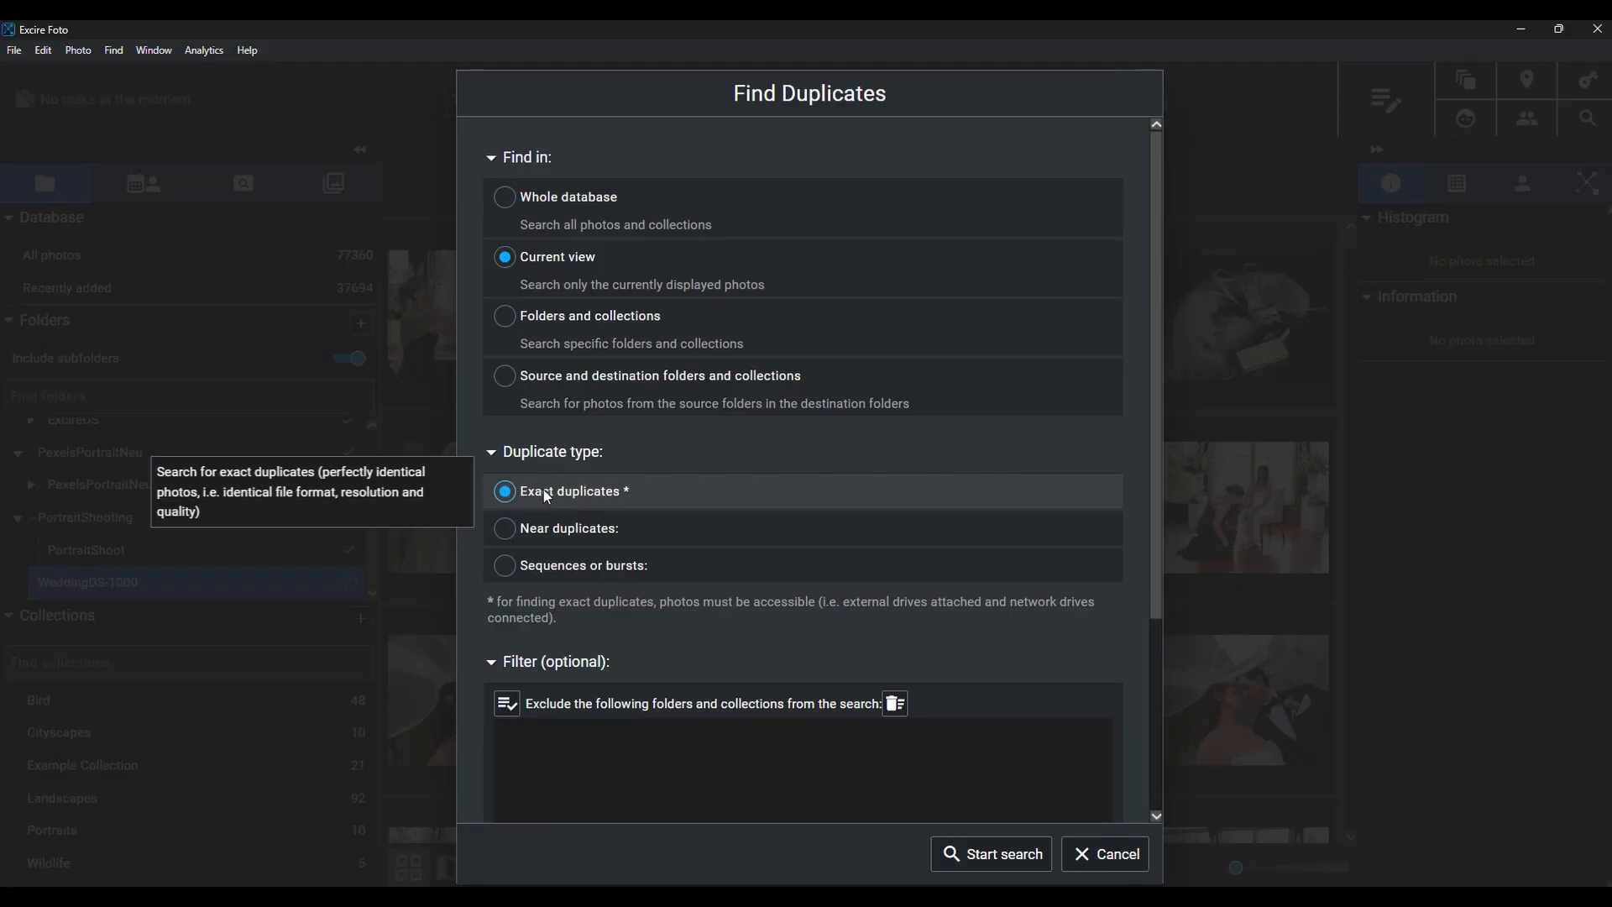
click(509, 532)
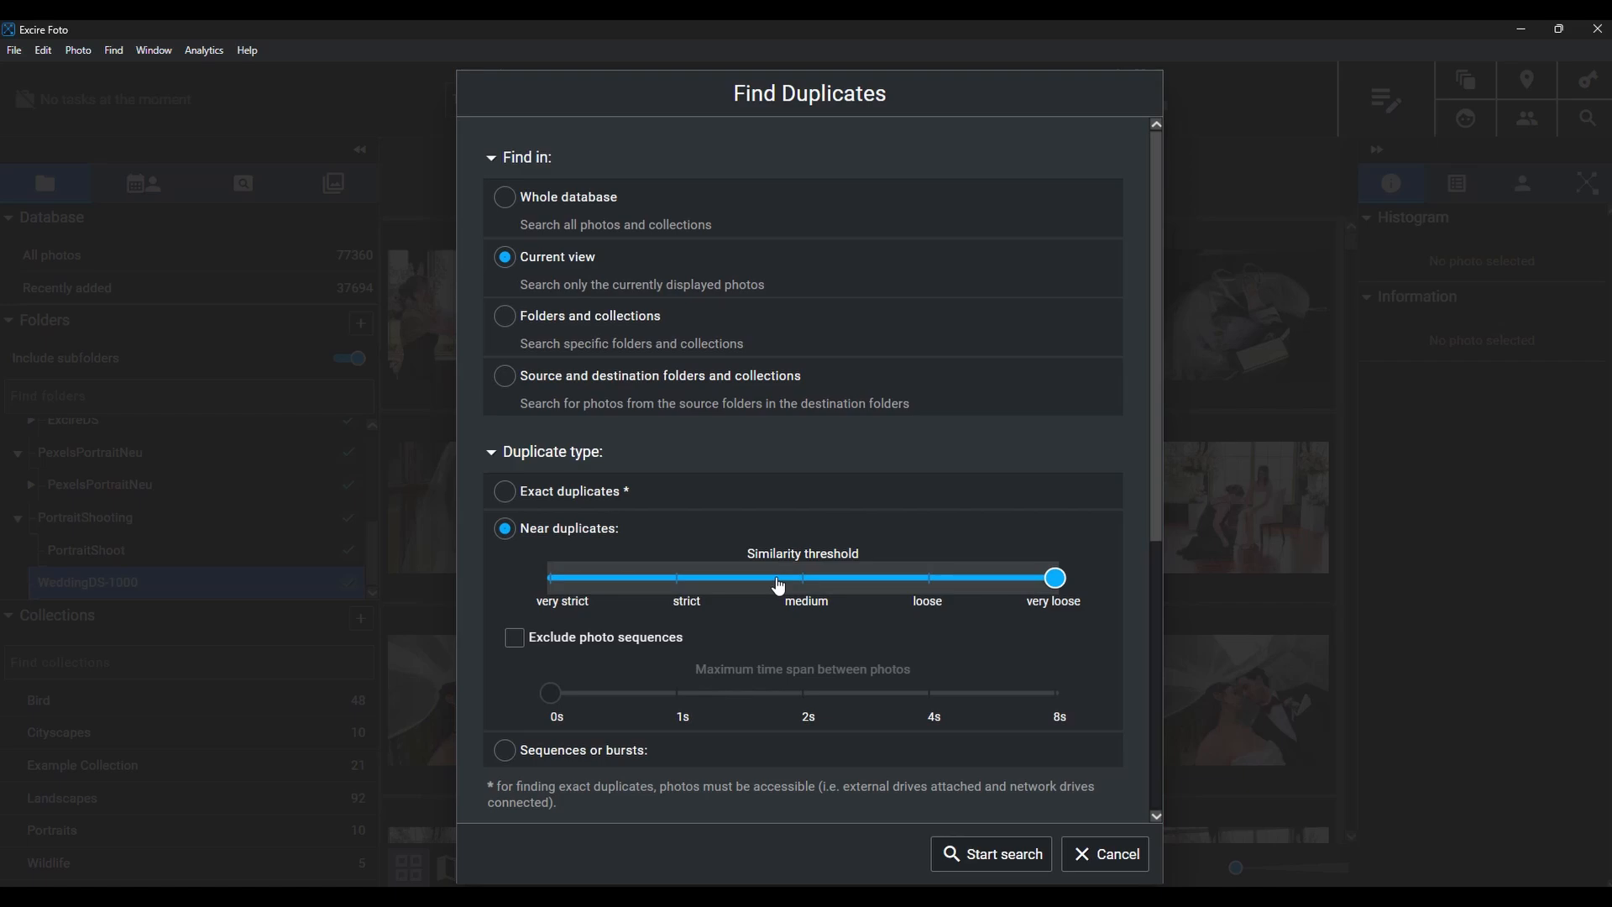
click(560, 586)
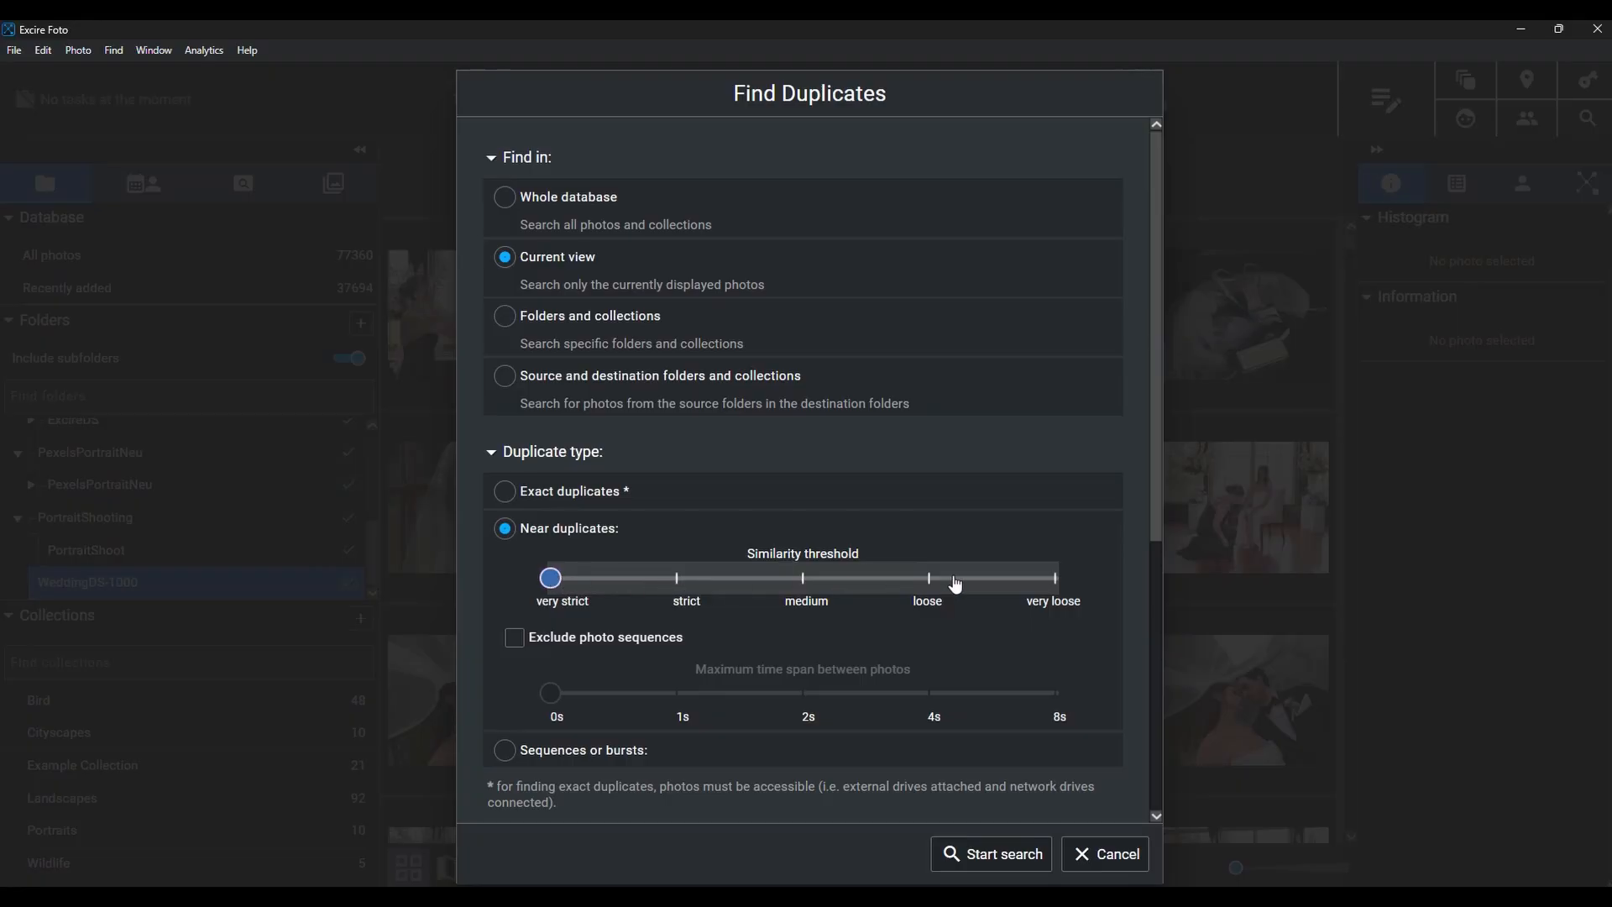
click(1056, 581)
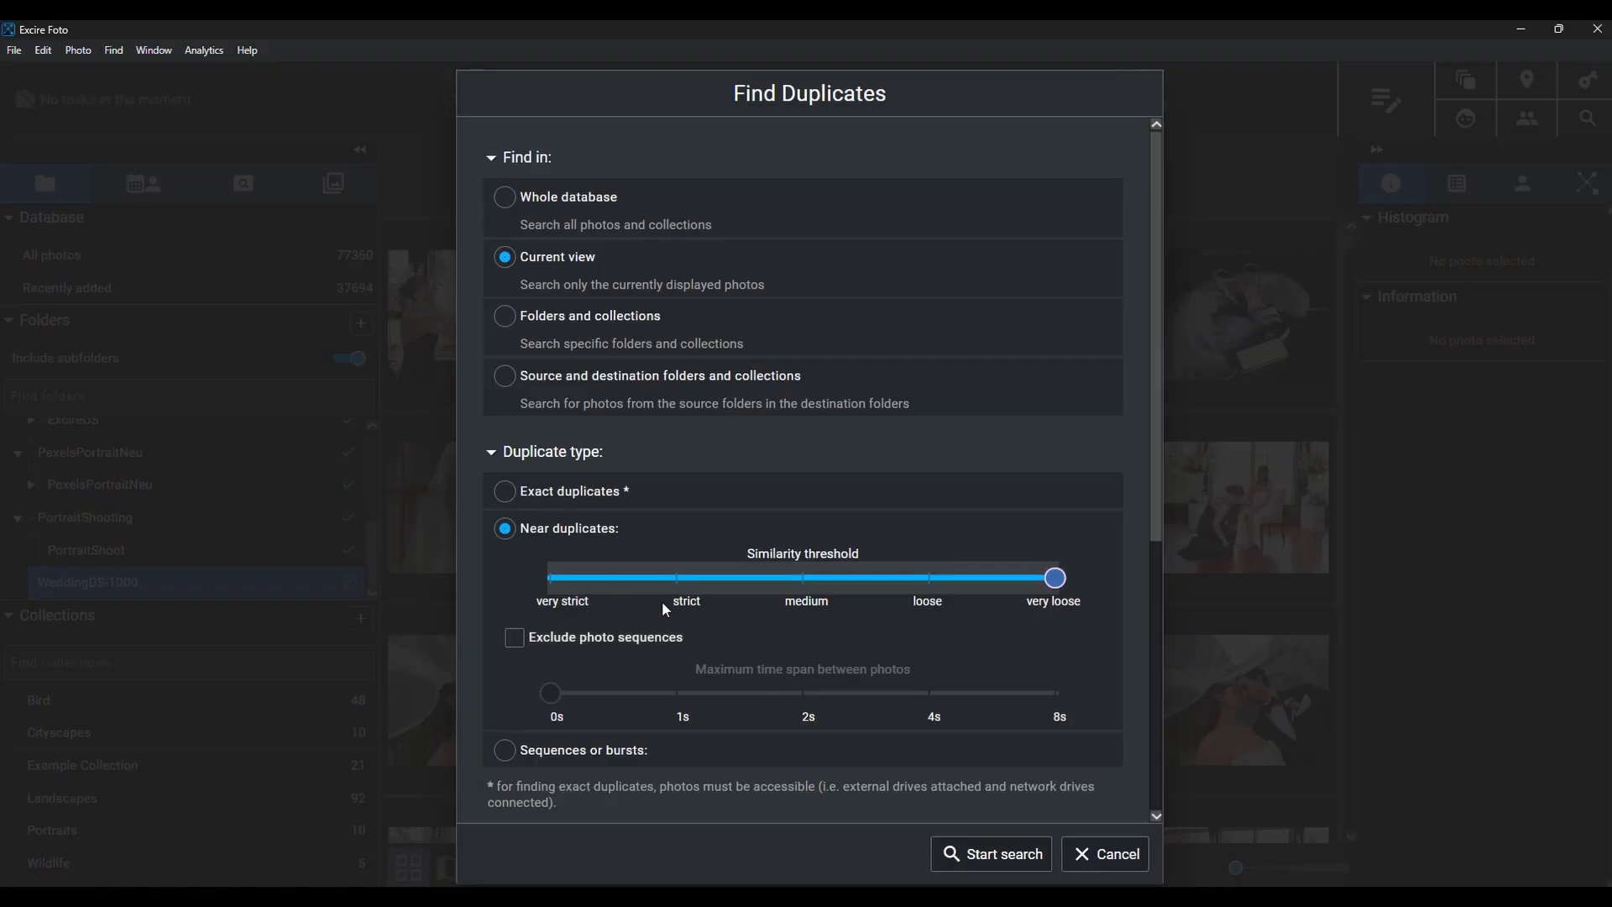
Step: Switch the duplicate type to sequences or bursts and review the optional filter settings
click(506, 752)
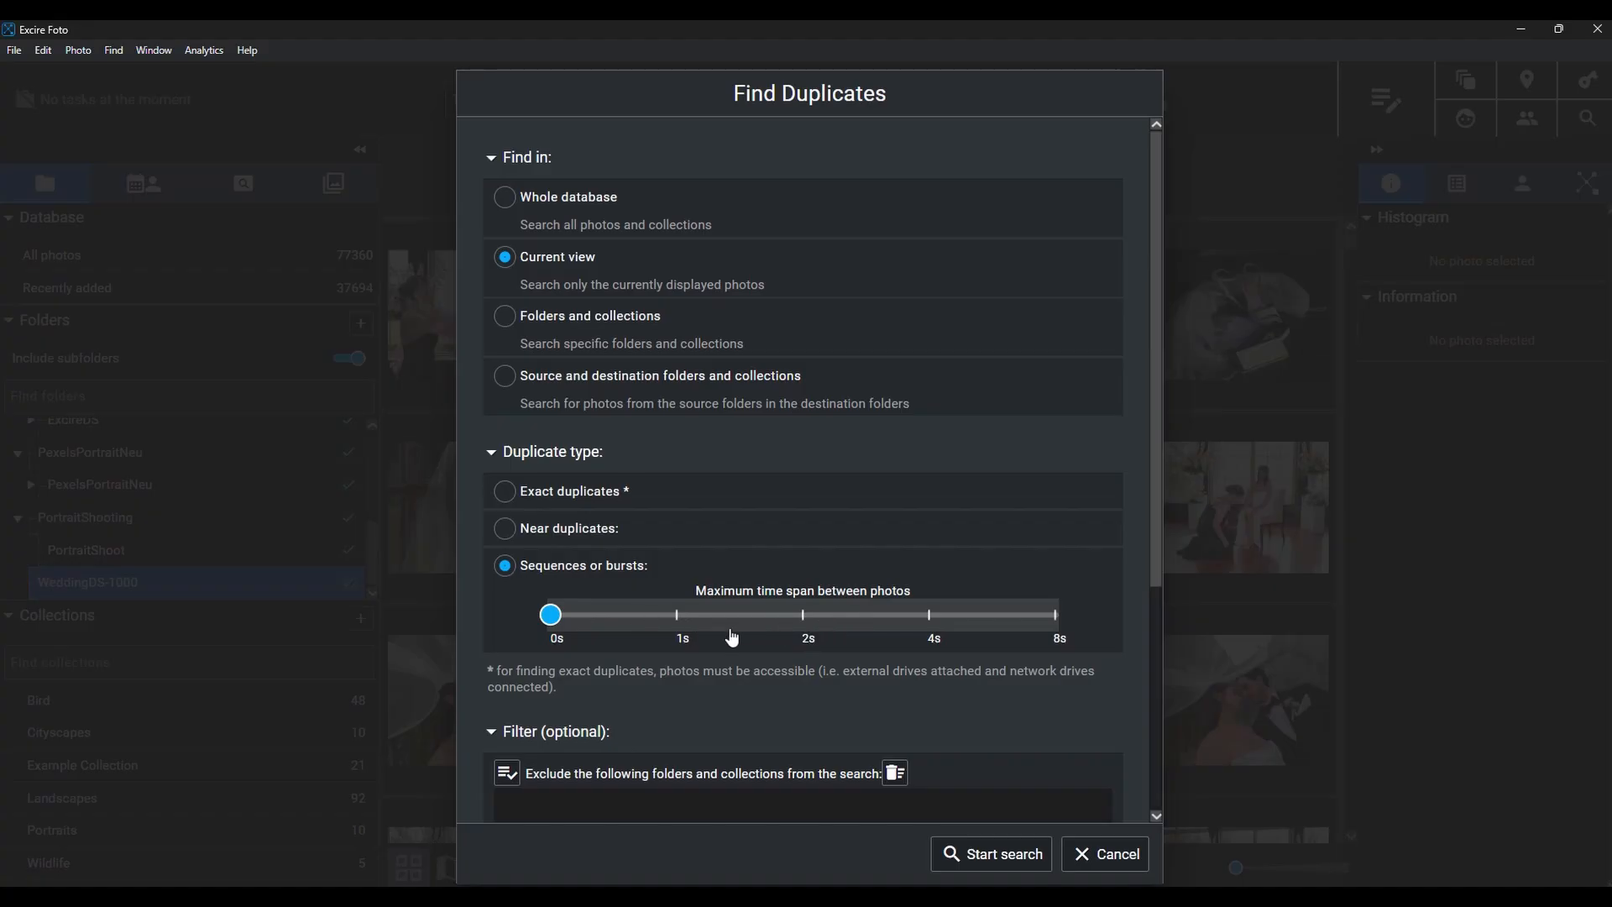
scroll(594, 575, down, 4)
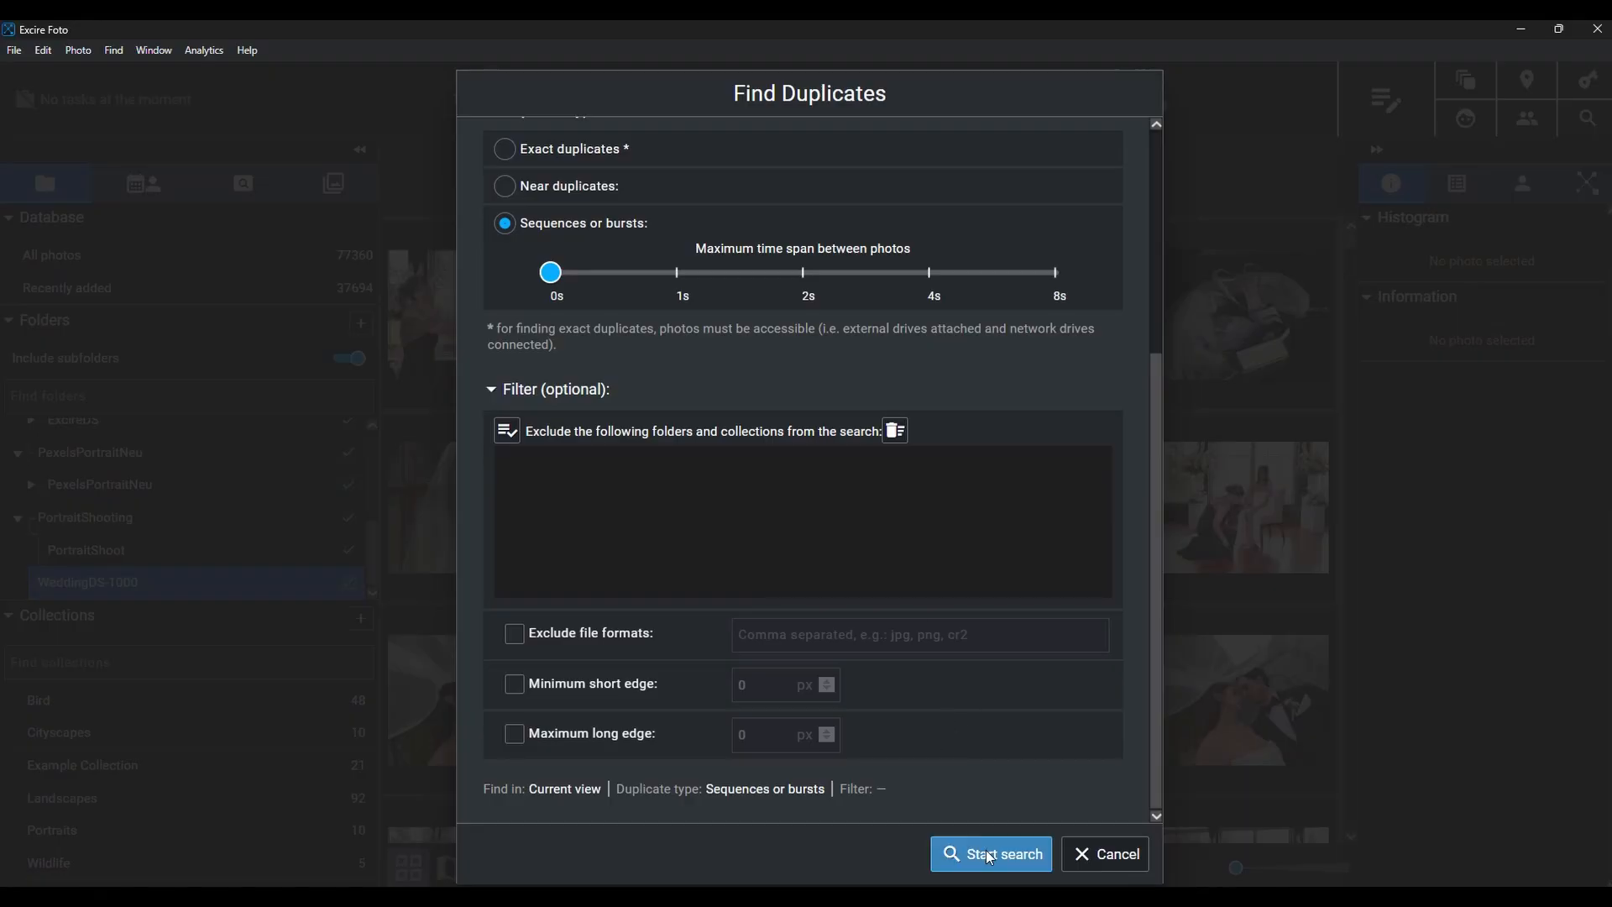
scroll(887, 642, up, 4)
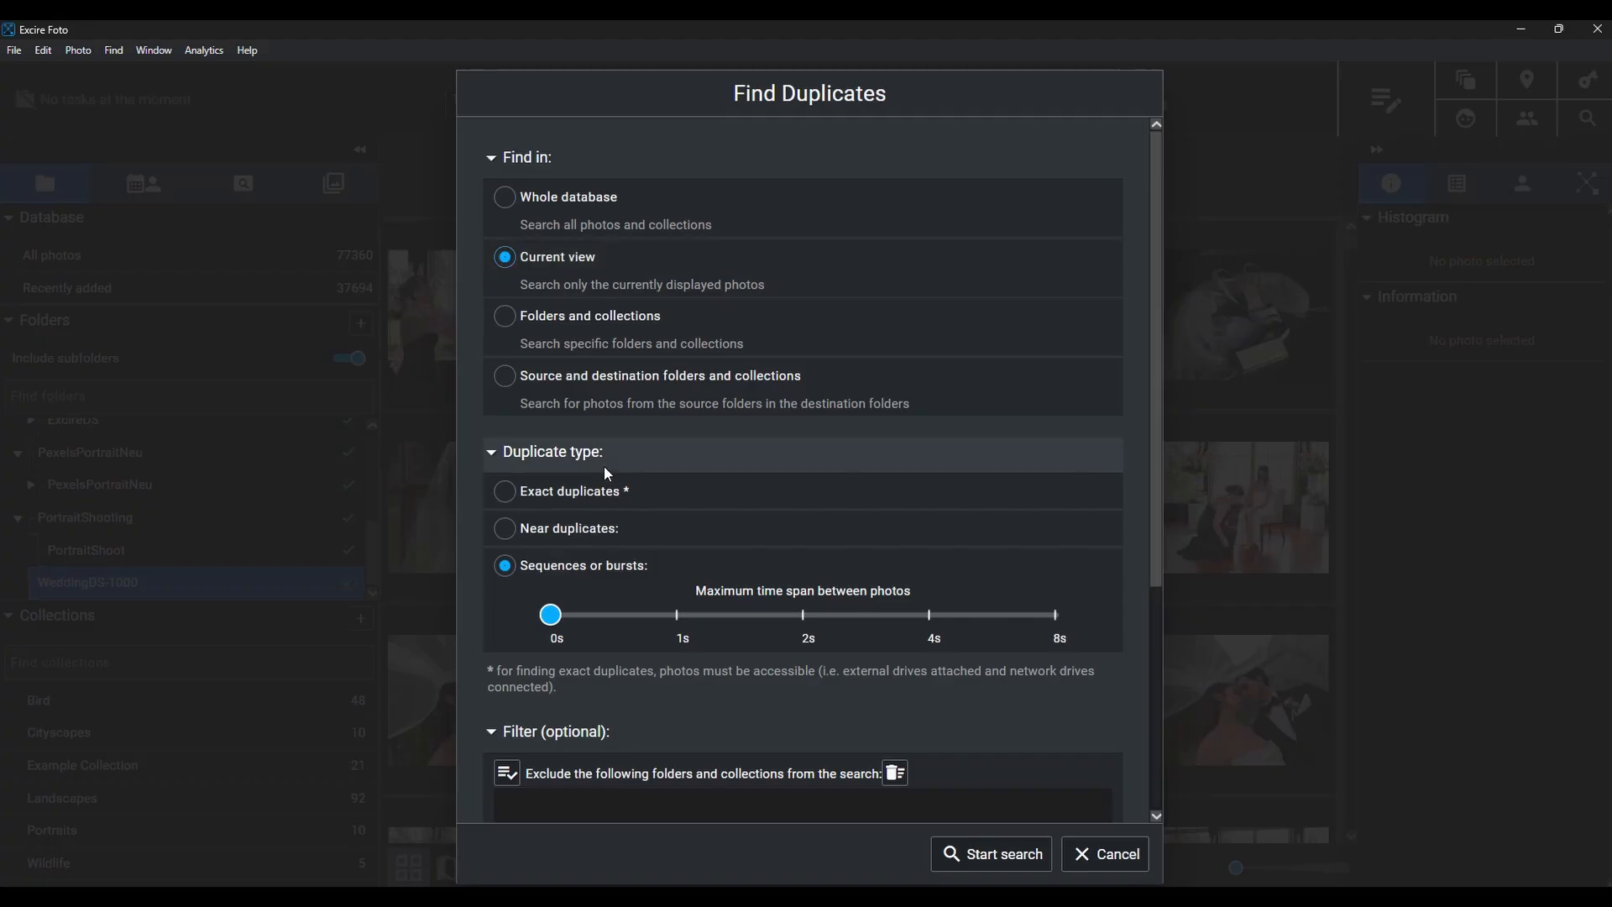
Step: Search for near duplicates with a medium similarity threshold and show the duplicates found
click(507, 534)
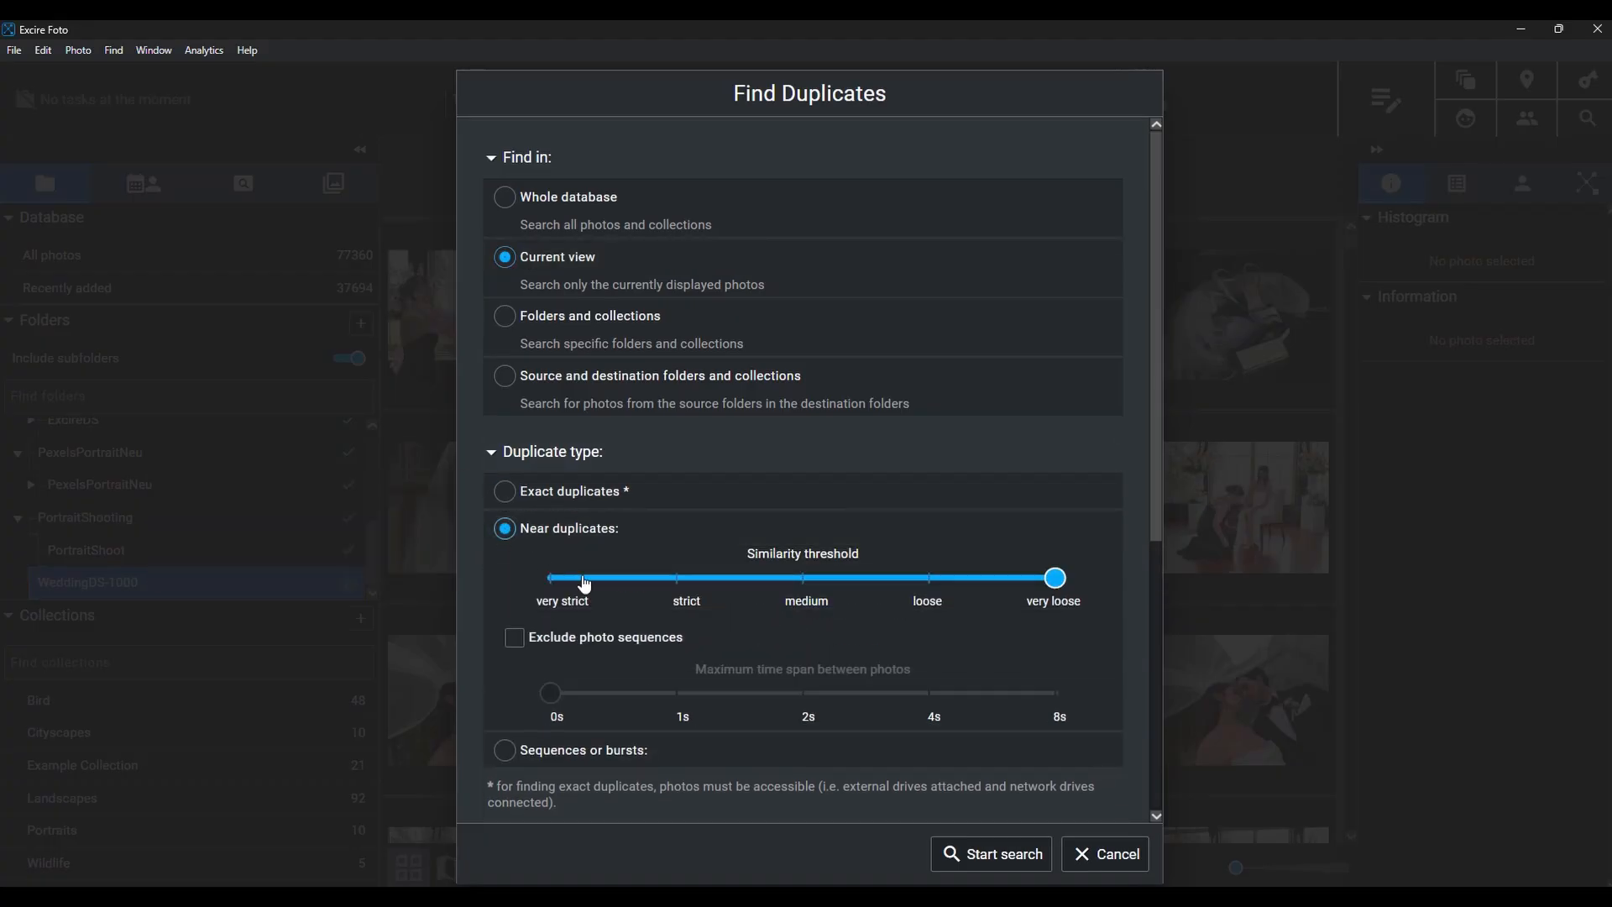
click(801, 579)
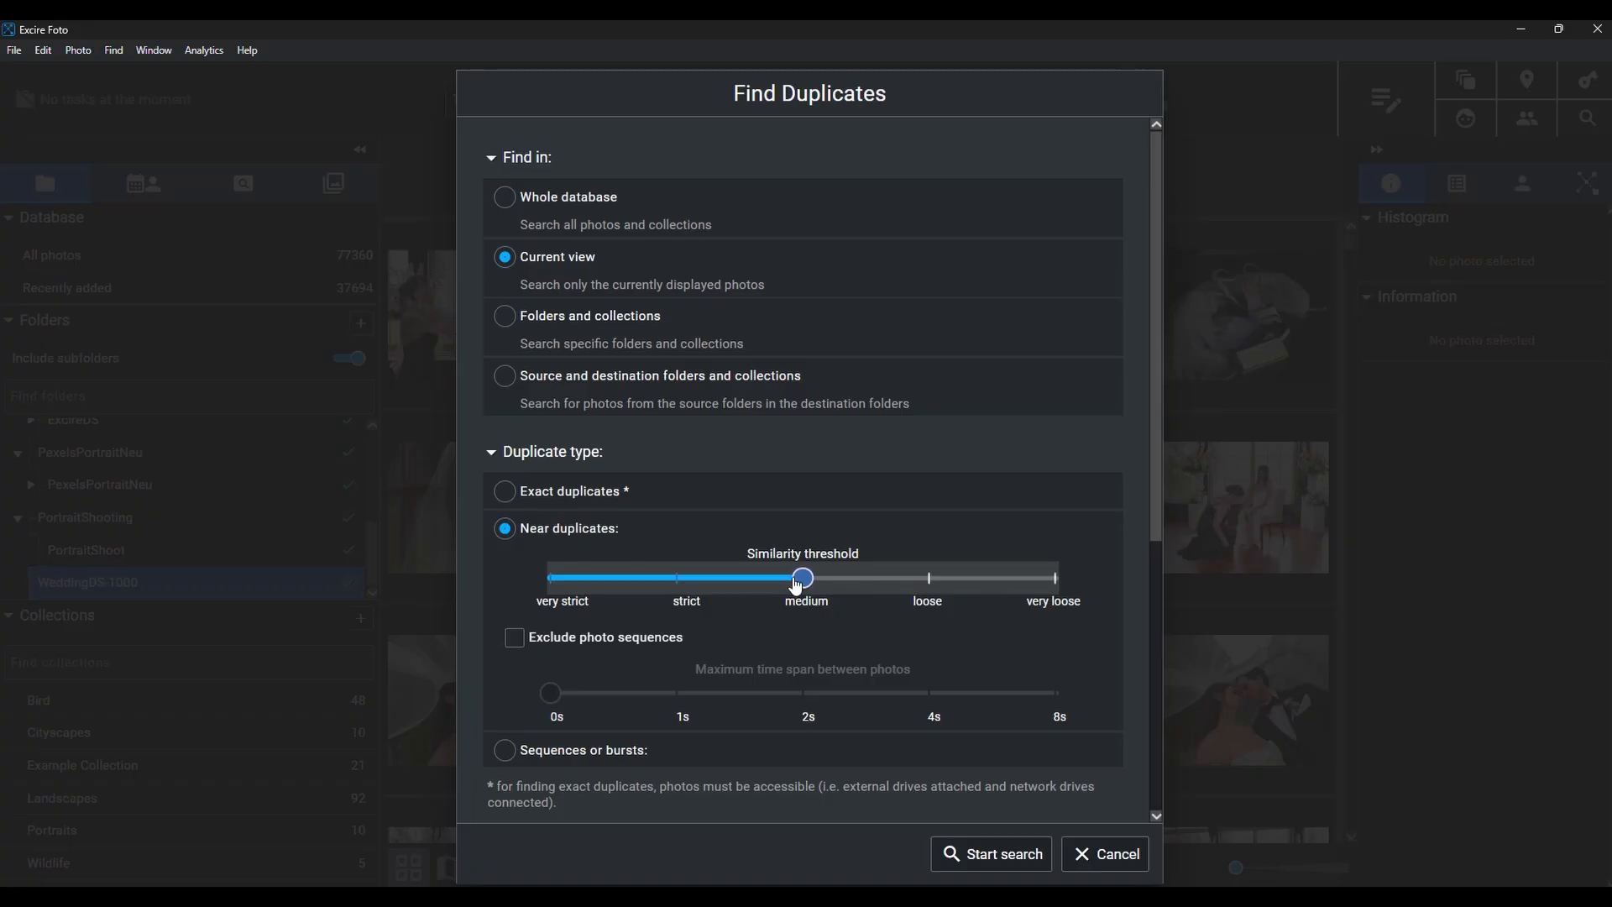
scroll(801, 608, down, 4)
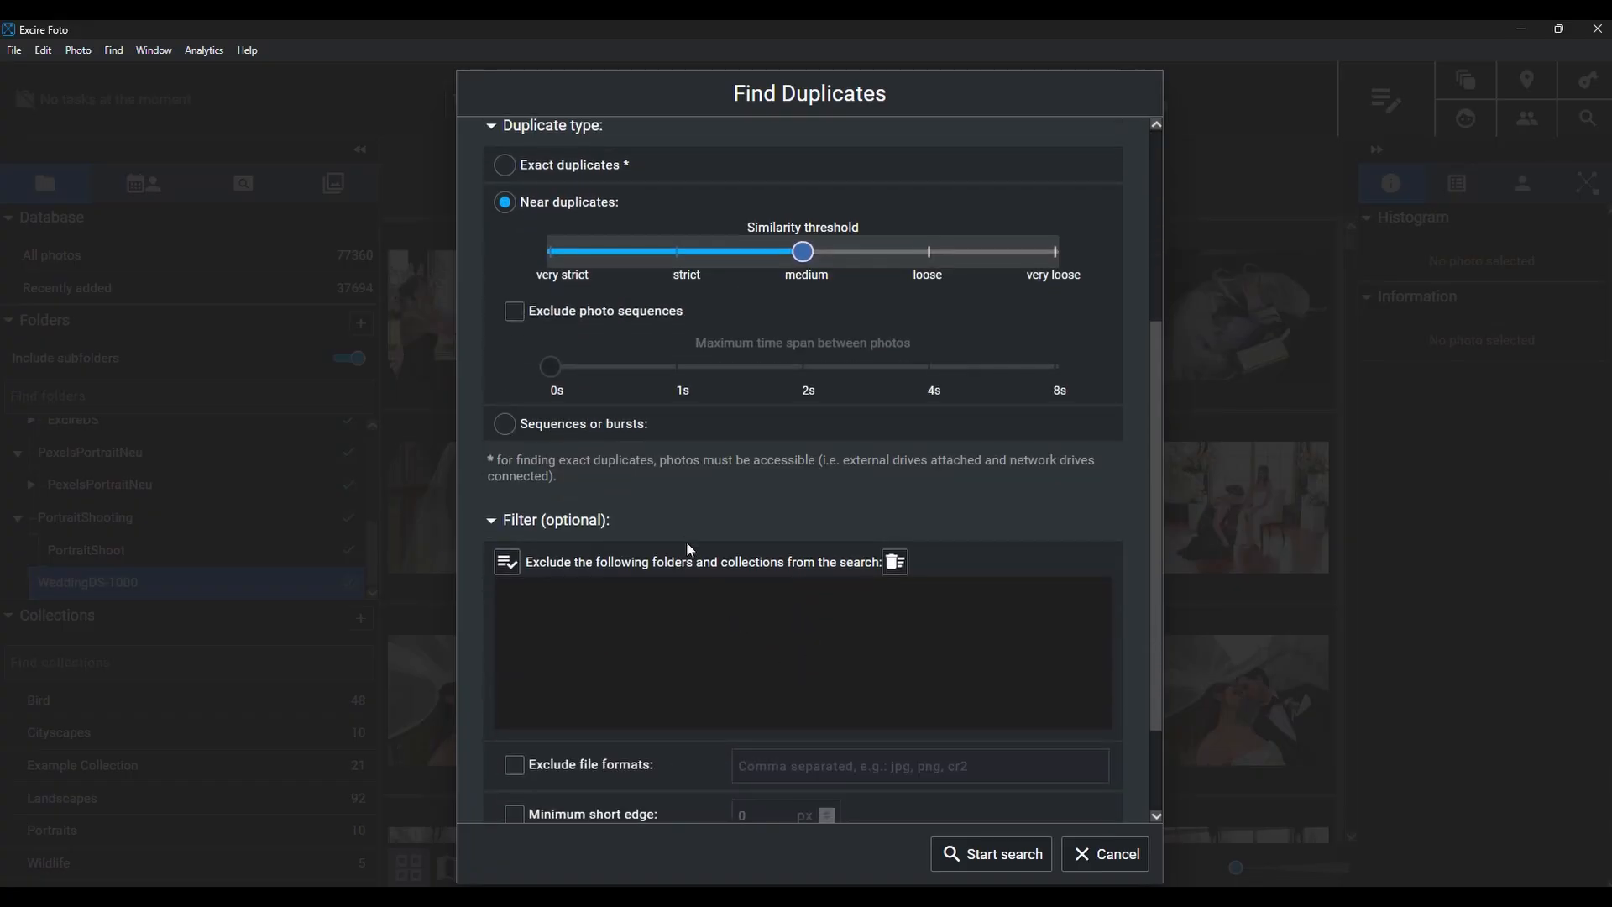
click(995, 853)
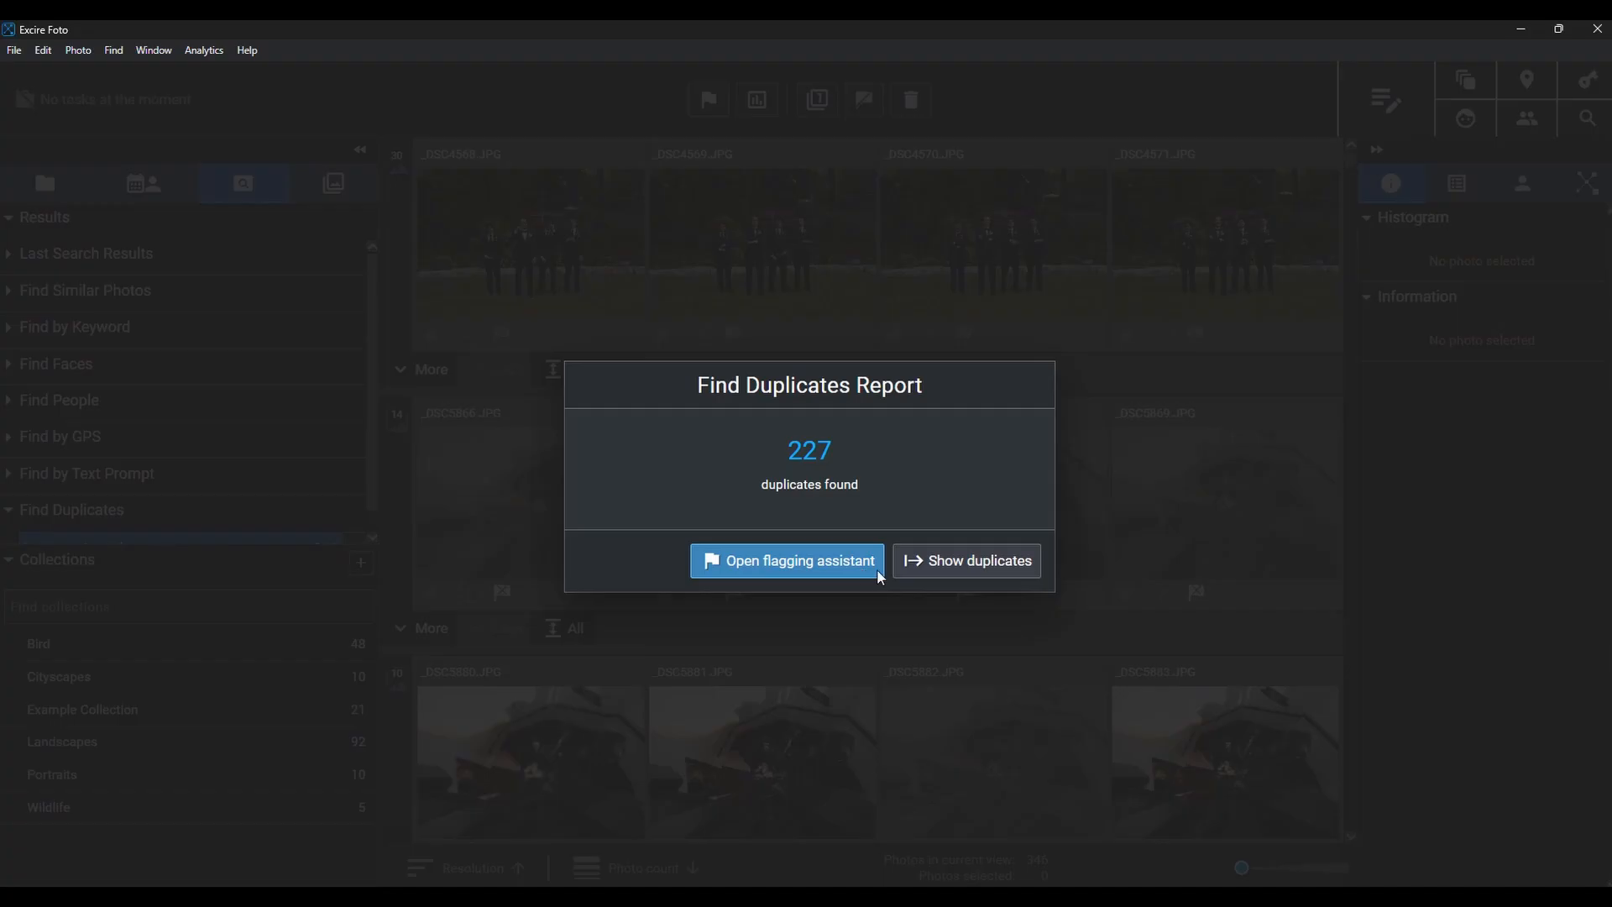
click(953, 567)
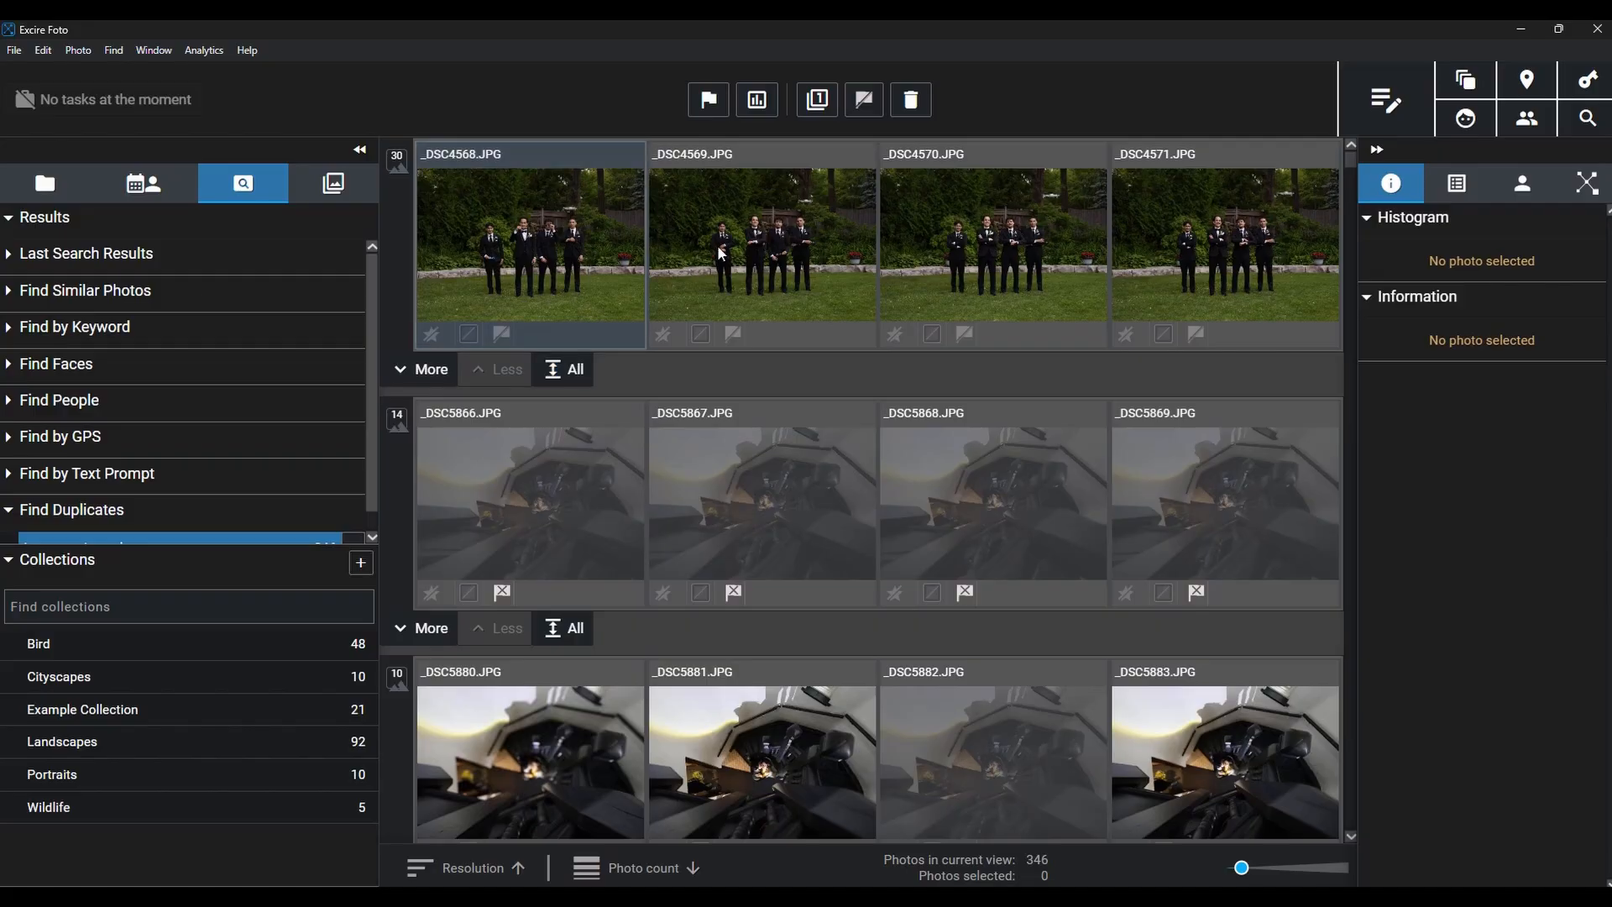
Step: Expand the first duplicate group to all of its photos and look through them
click(559, 378)
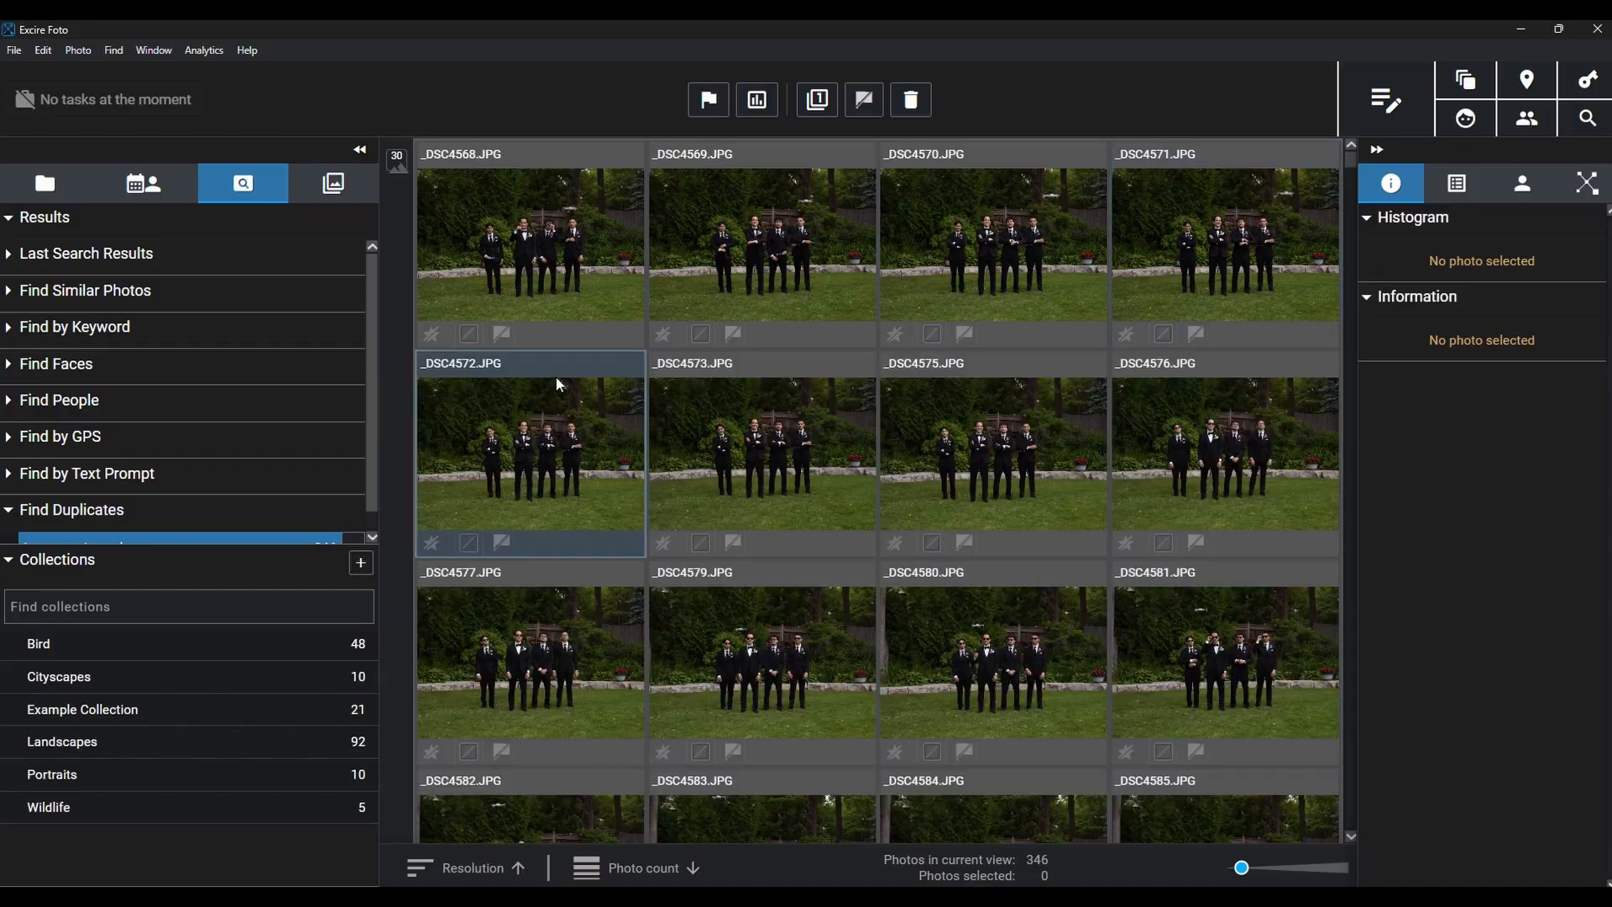
scroll(579, 351, down, 3)
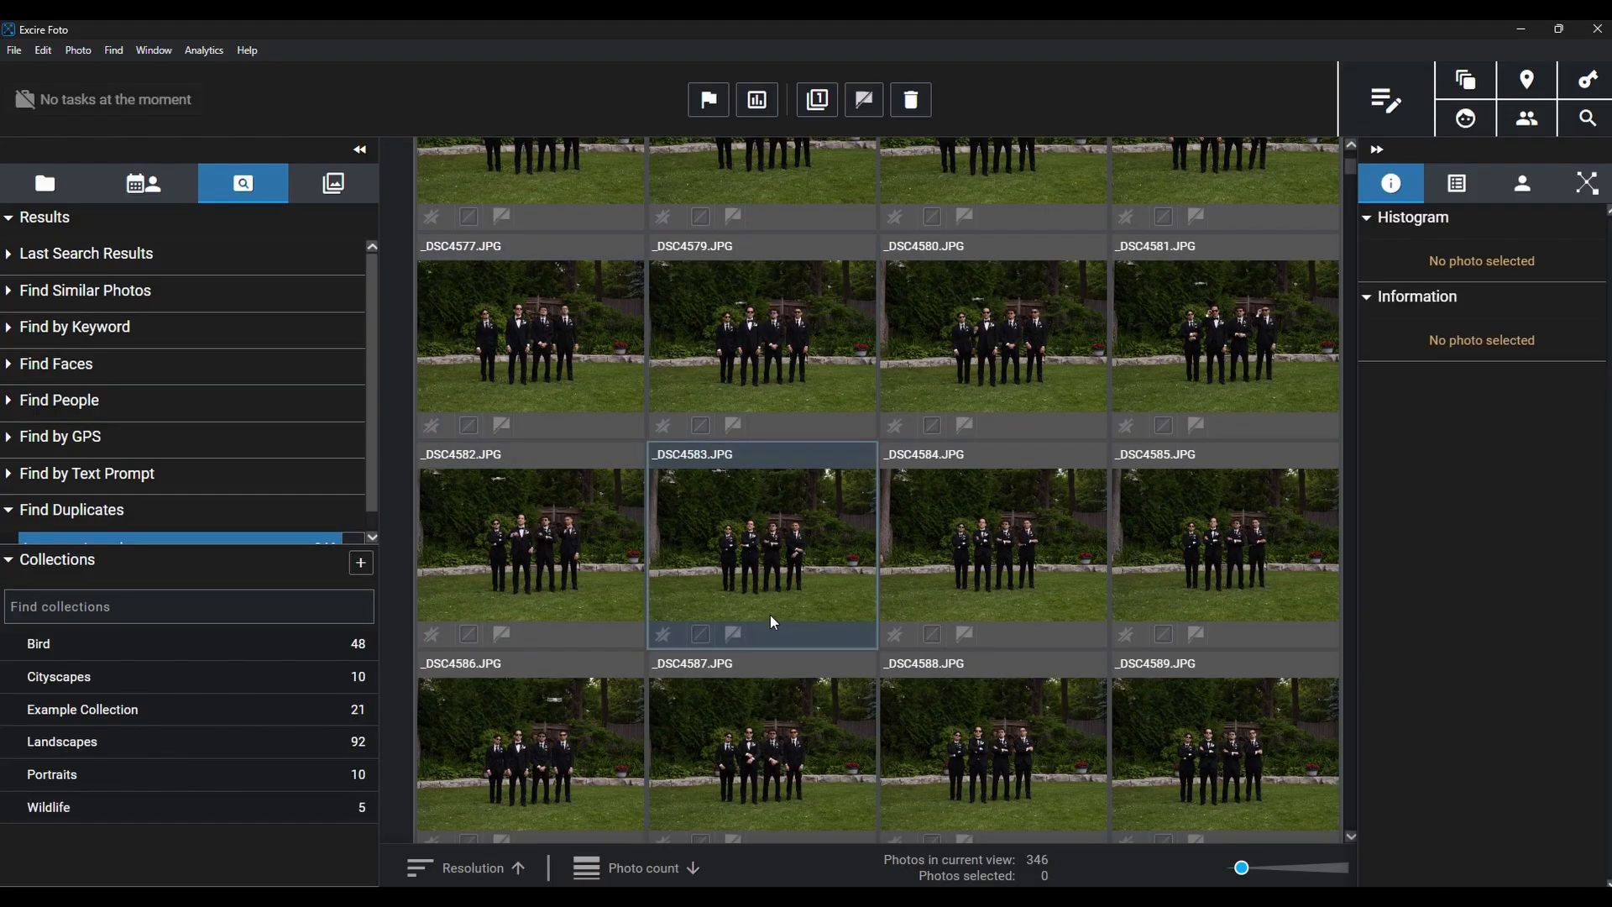
scroll(769, 615, down, 3)
scroll(659, 532, down, 3)
scroll(525, 480, down, 5)
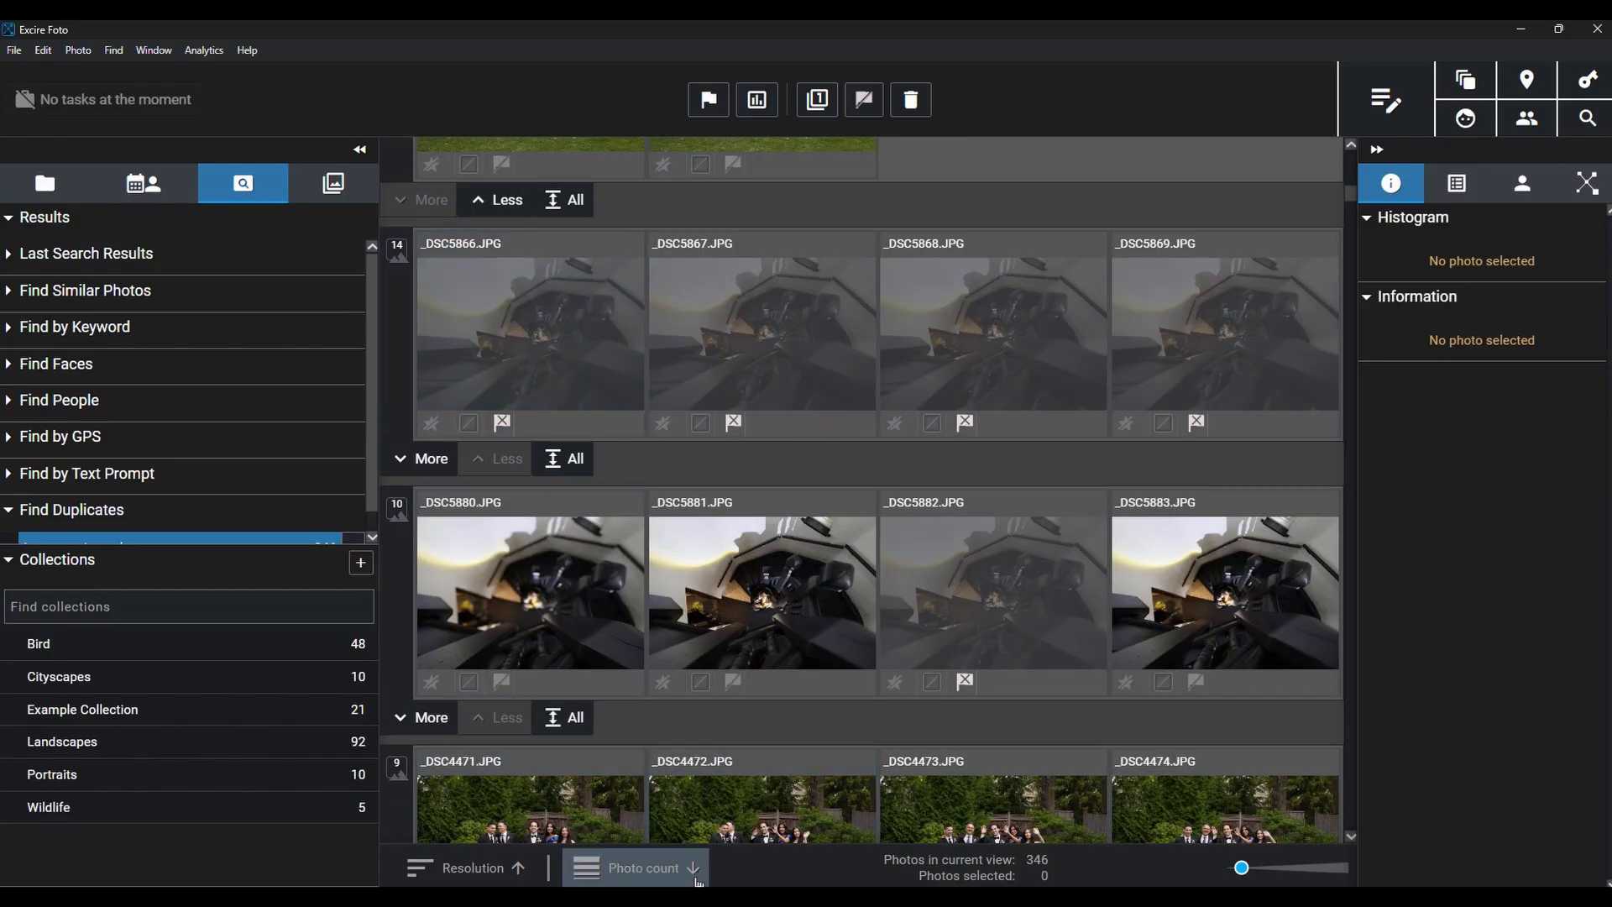
Step: Check the options for sorting the groups and browse the other duplicate groups
click(697, 880)
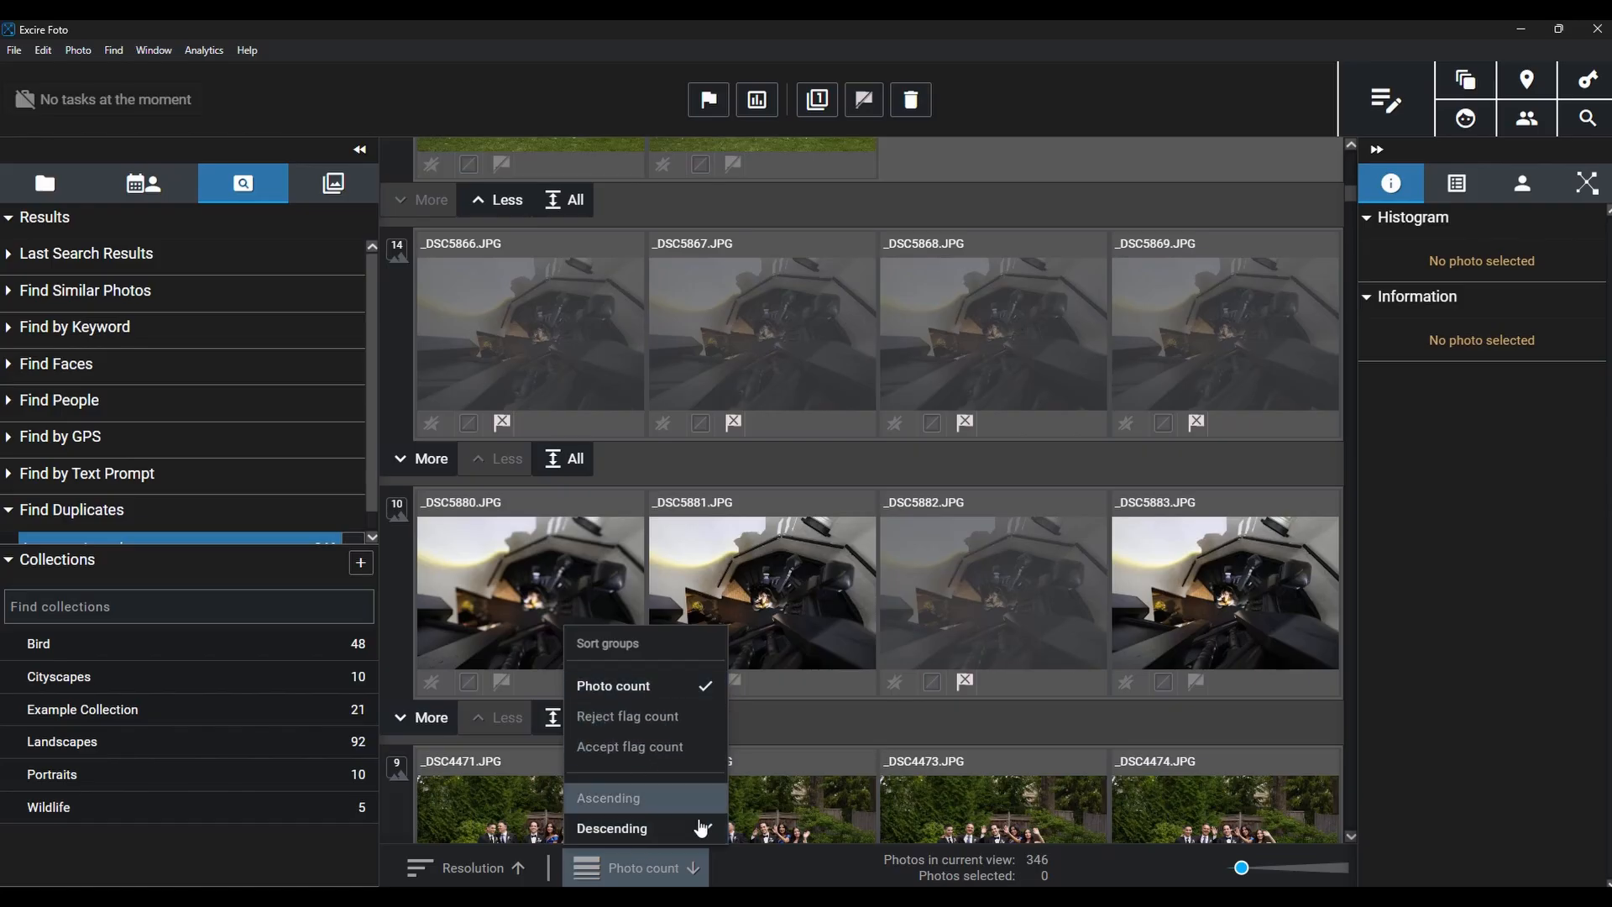
click(576, 335)
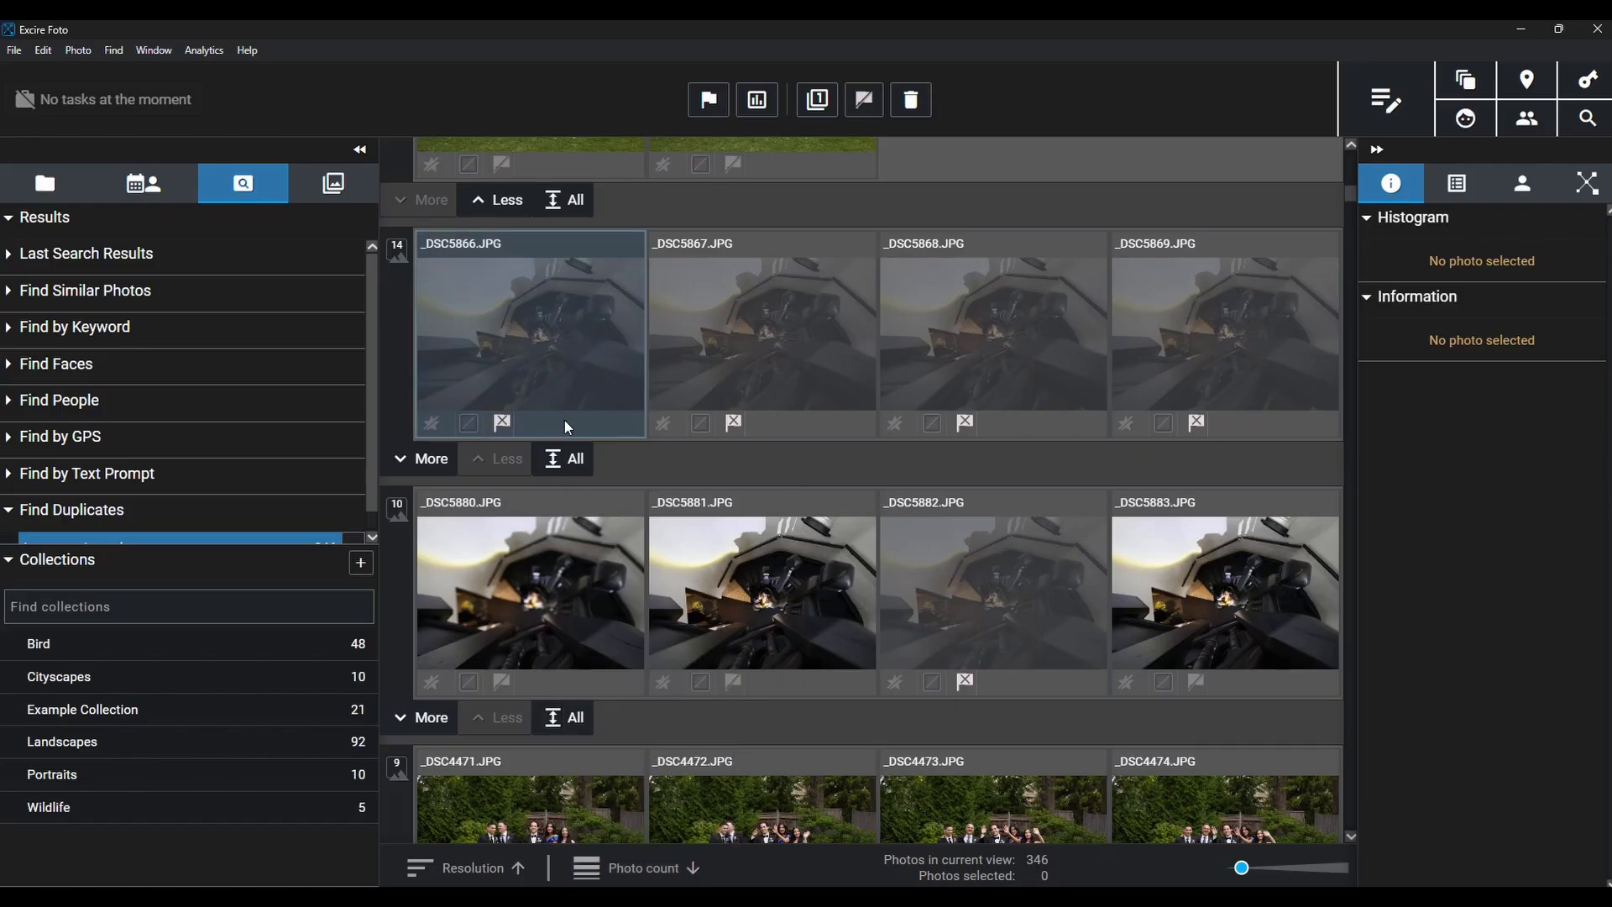
scroll(596, 477, down, 3)
scroll(588, 440, down, 4)
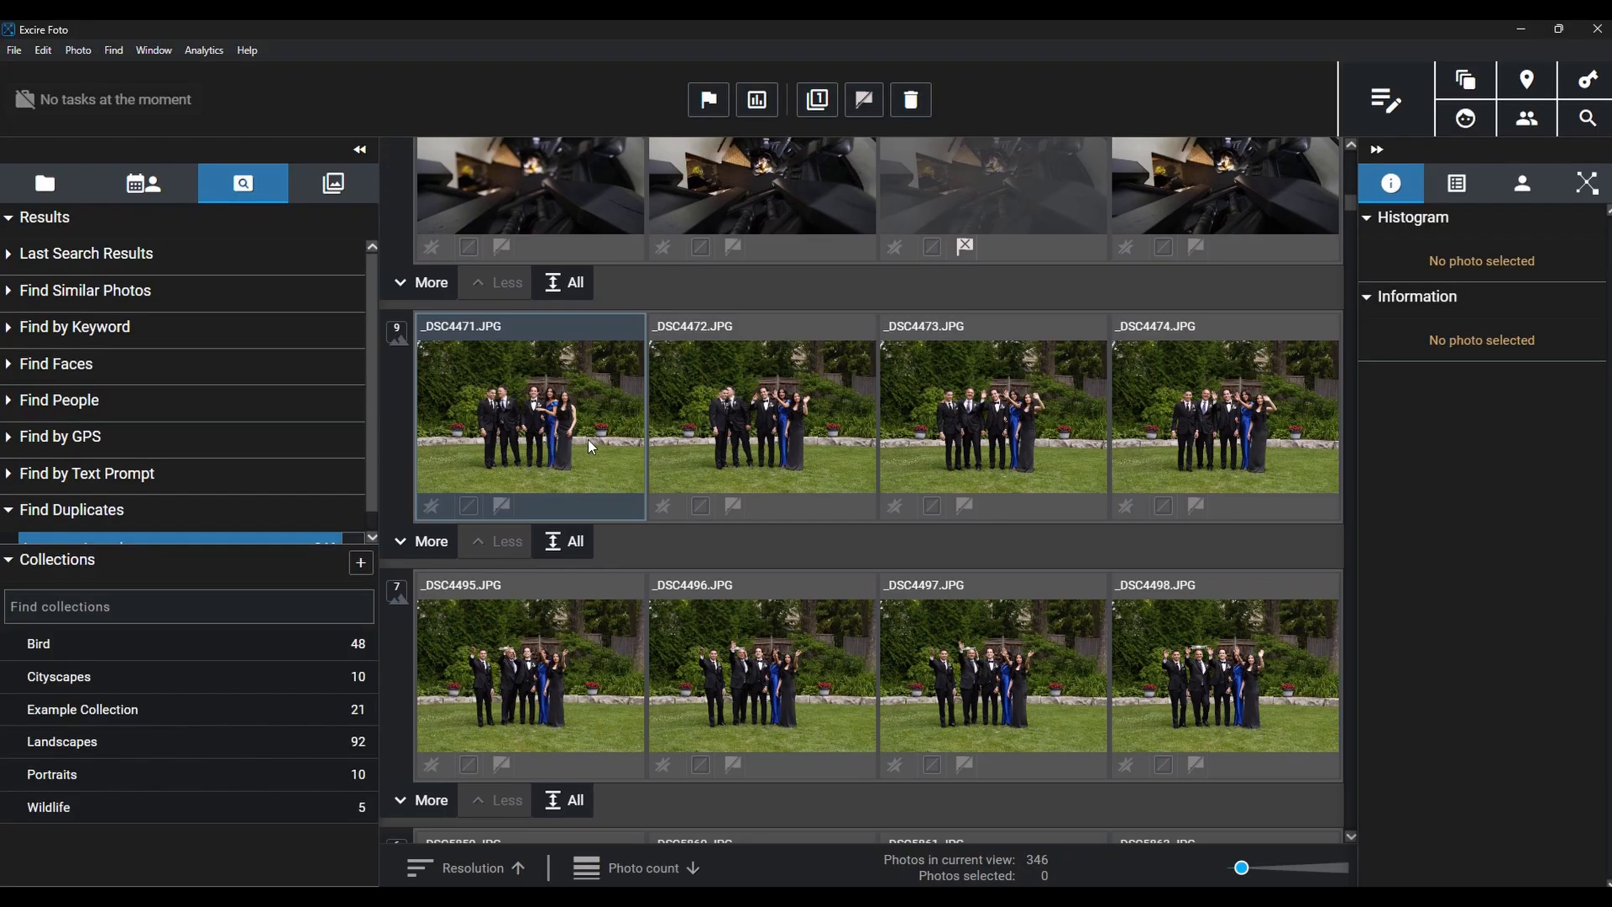
scroll(588, 440, down, 2)
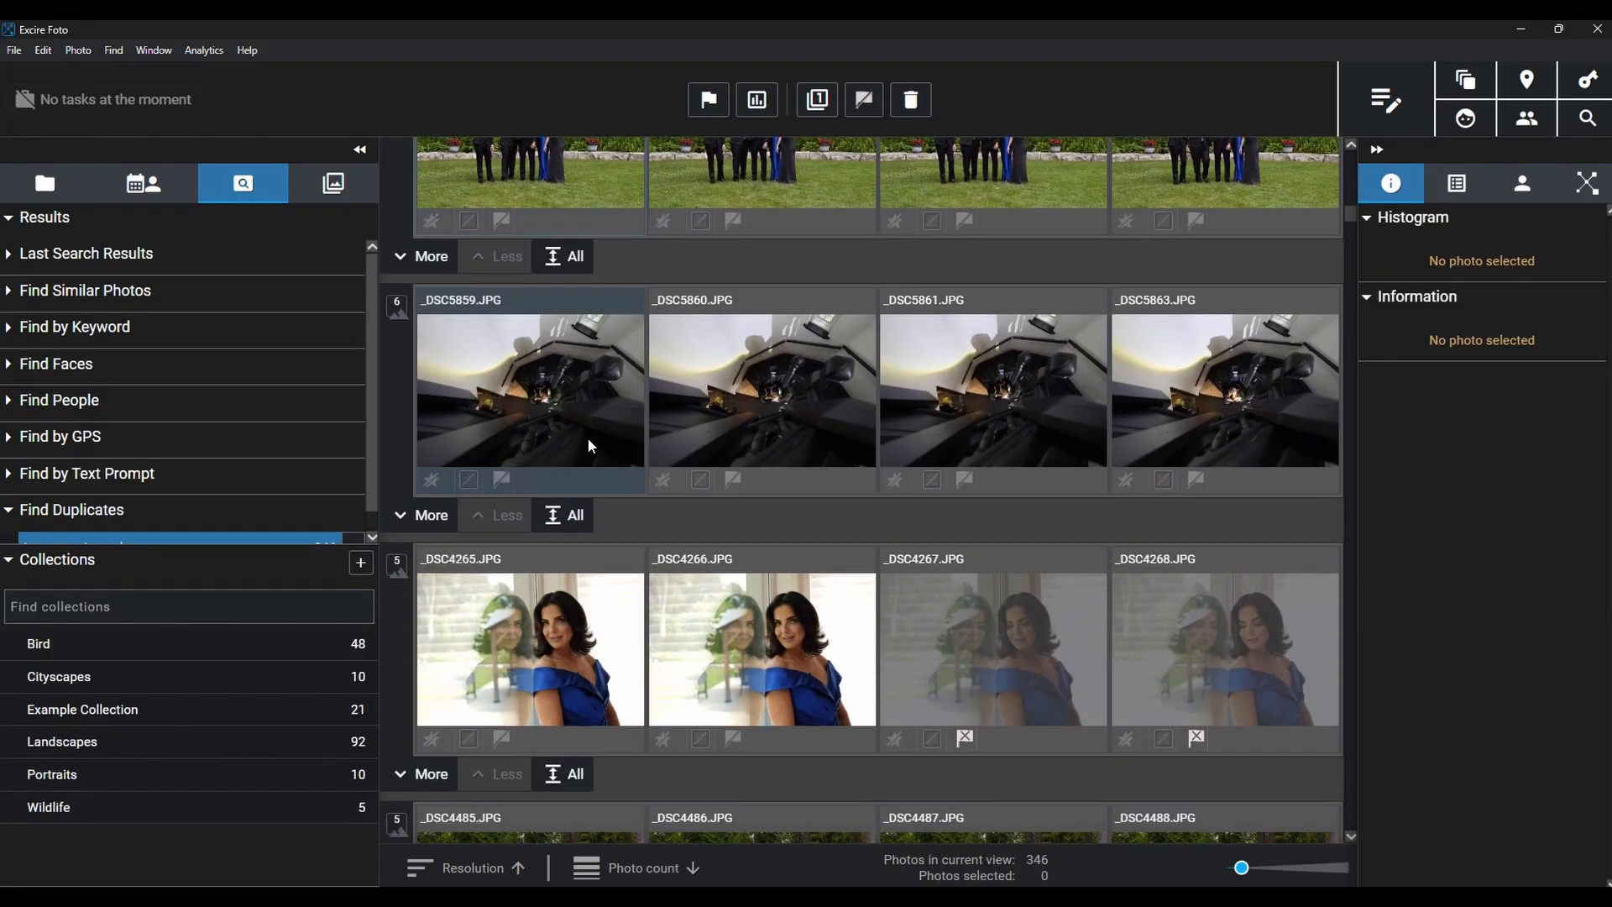
scroll(590, 445, up, 18)
scroll(595, 479, up, 5)
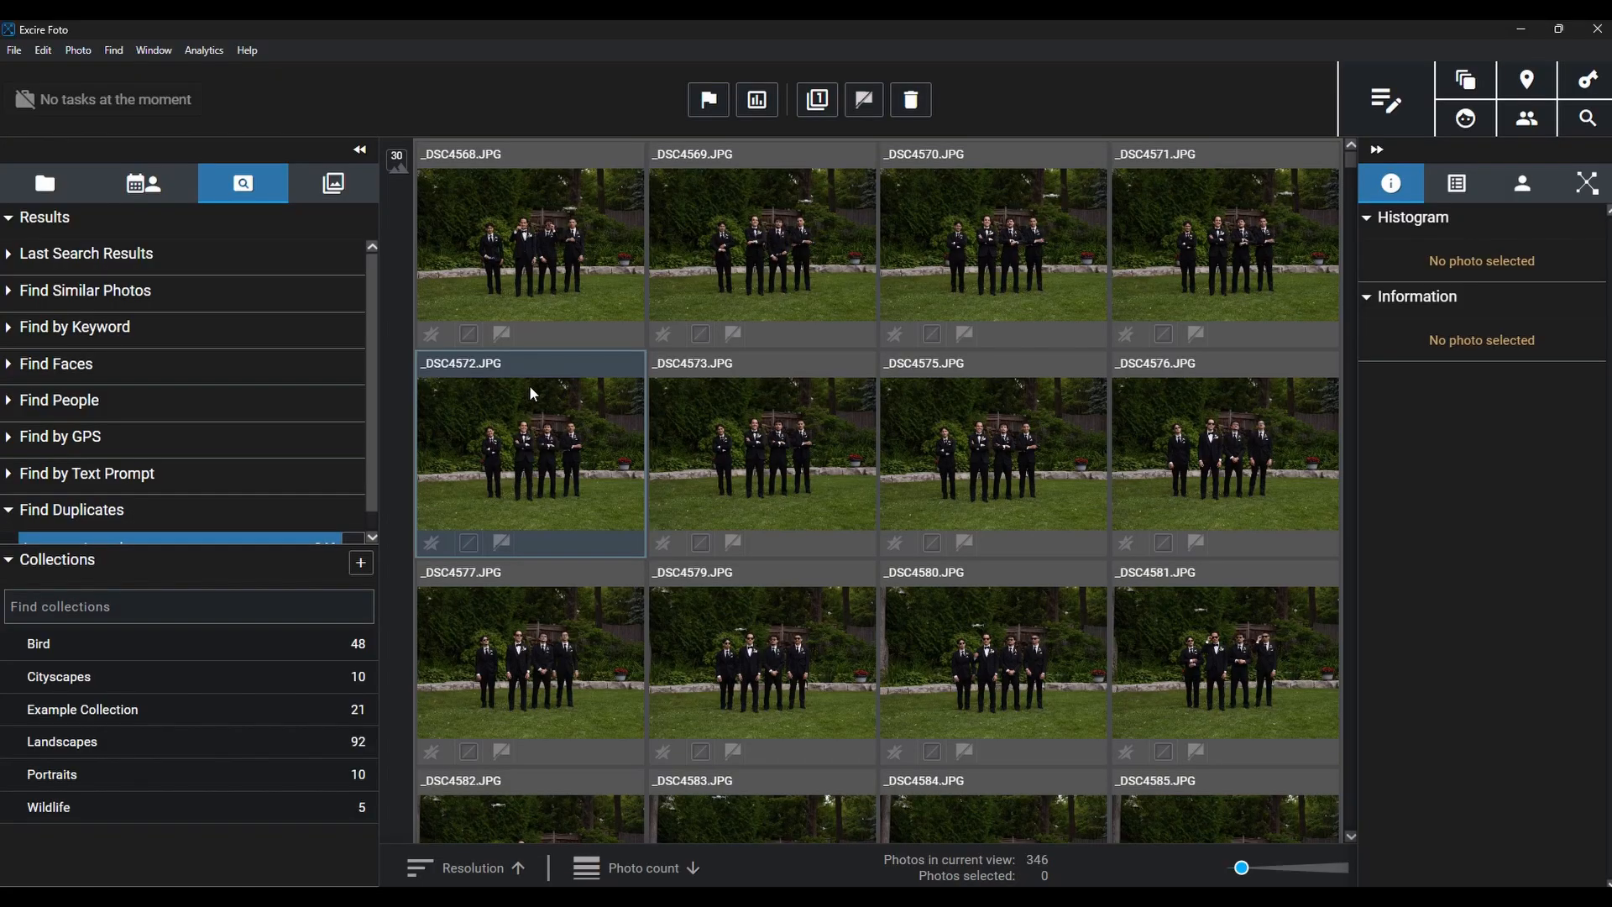
Step: Give photo _DSC4568.JPG in the first group an accept flag
click(503, 336)
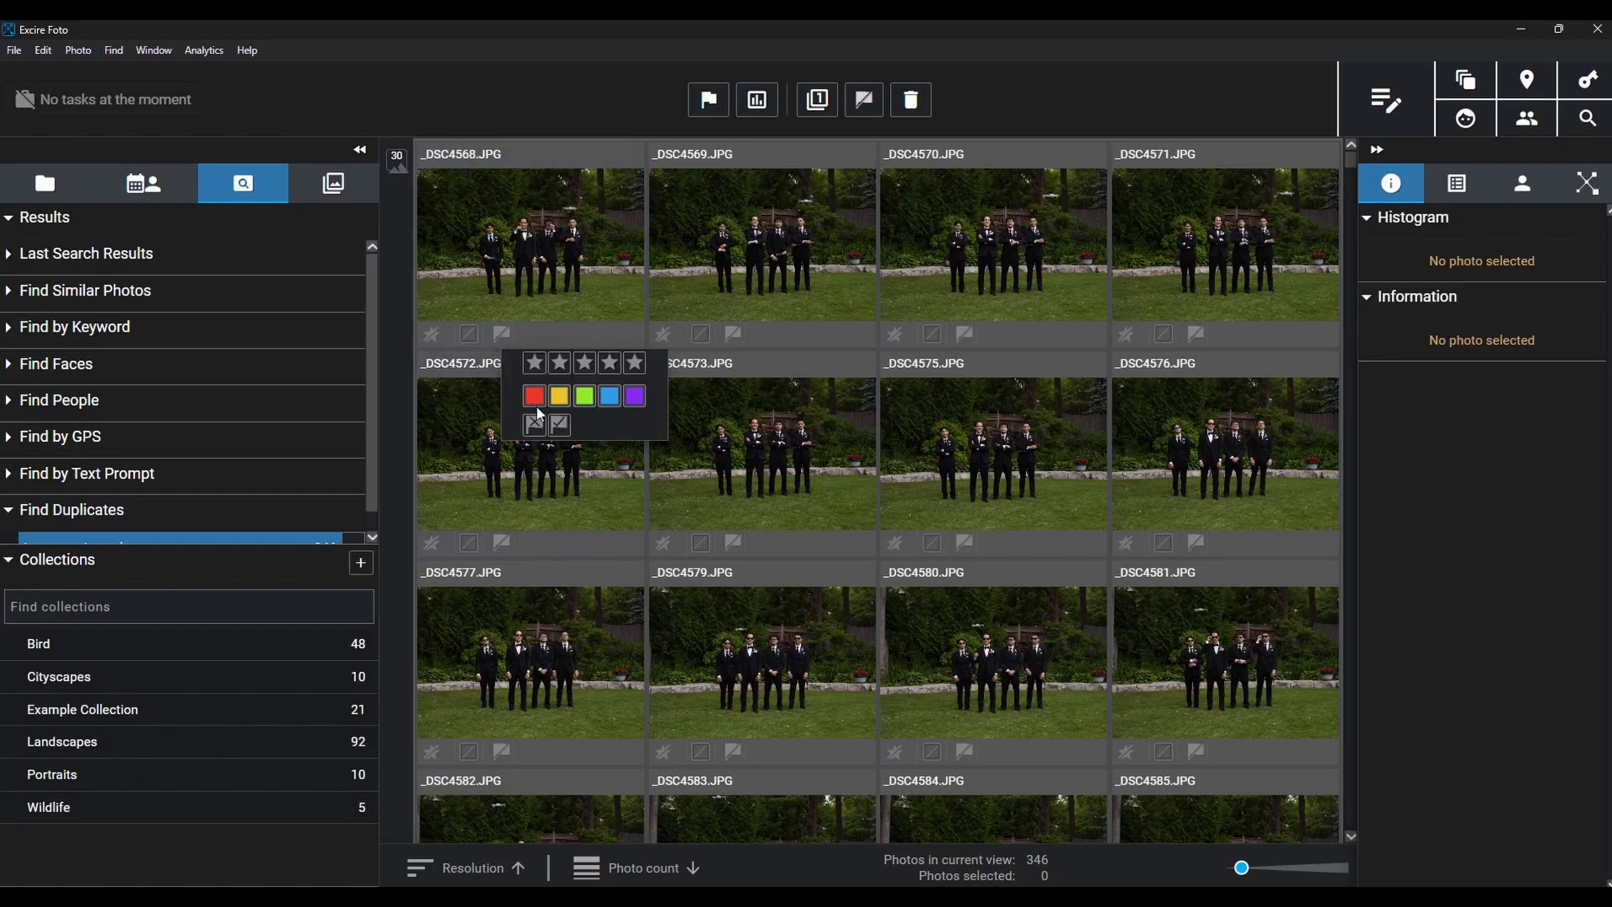
click(559, 424)
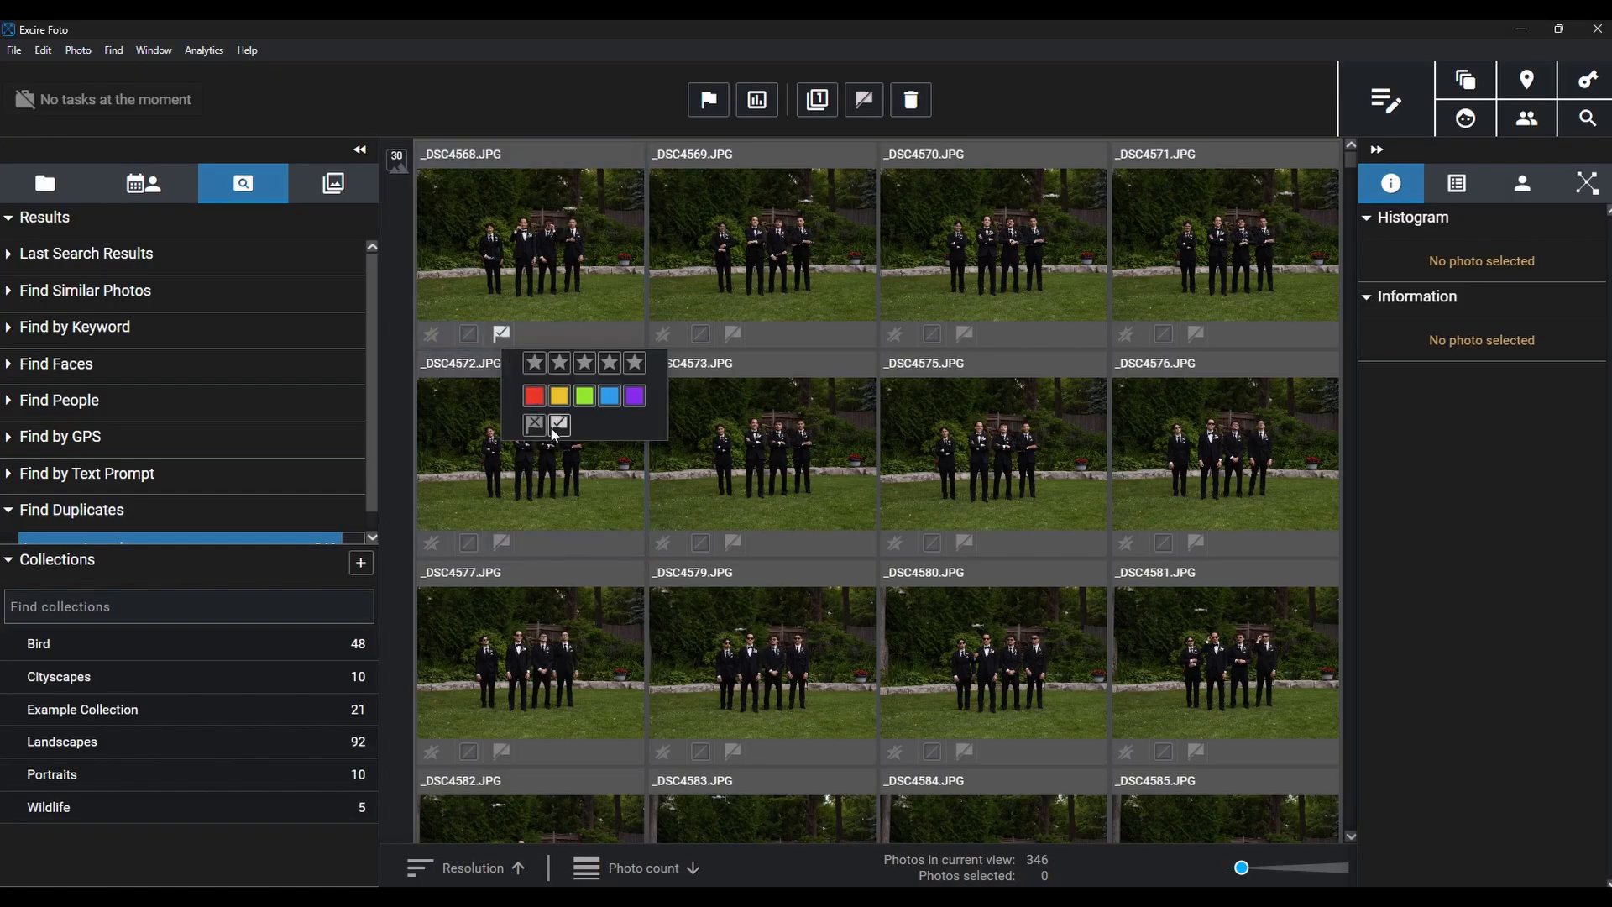
click(573, 496)
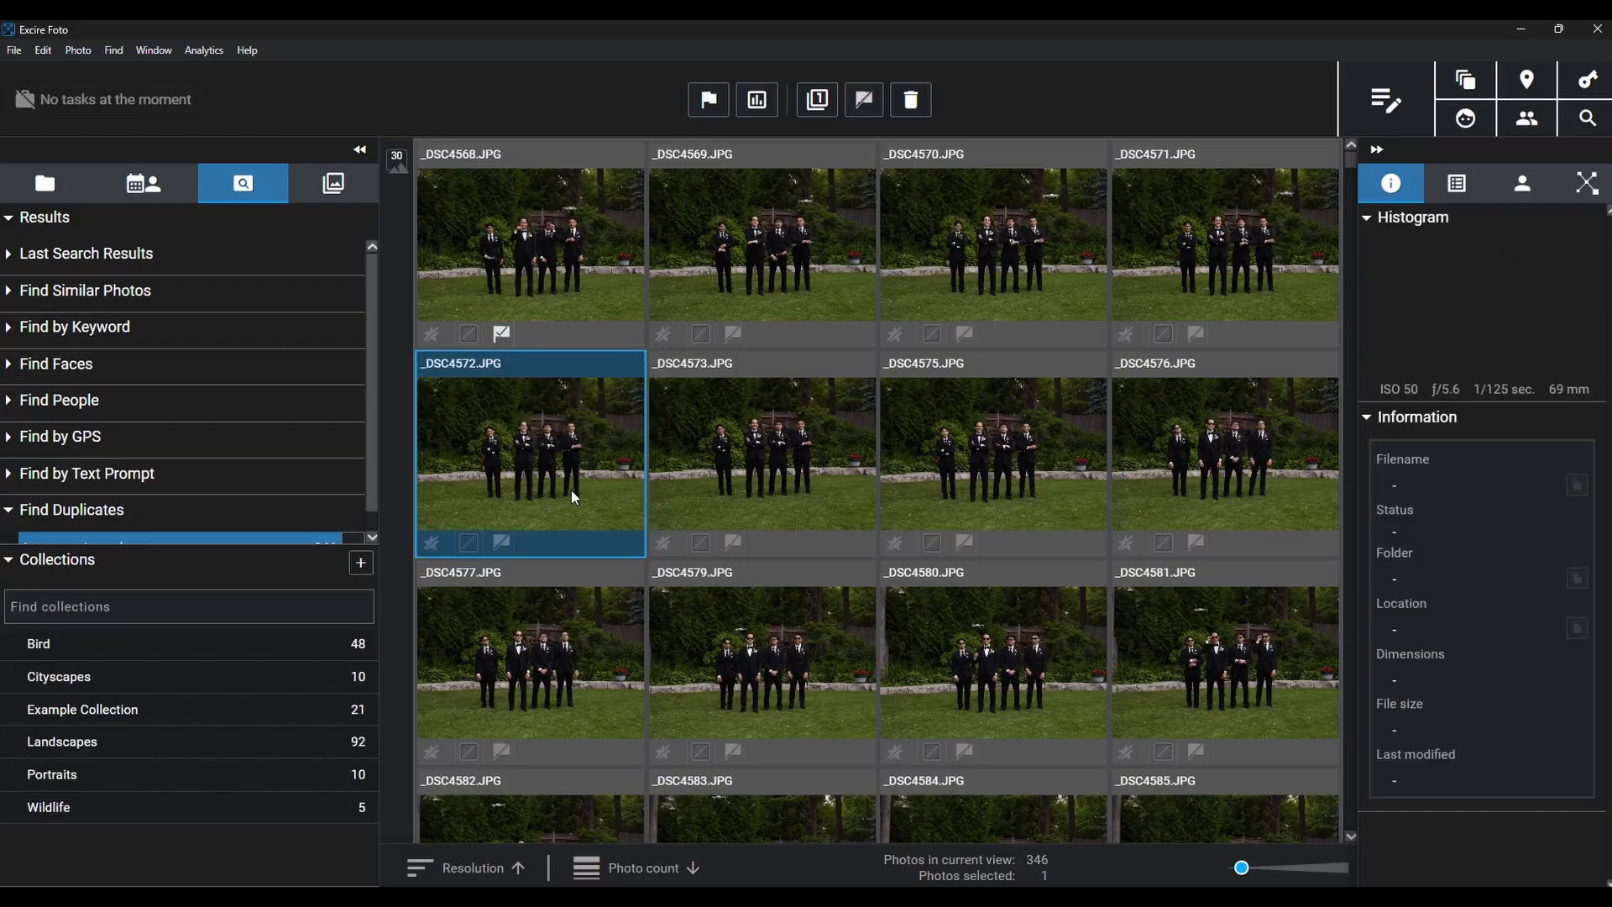
Step: Flag photos _DSC4590.JPG, _DSC4591.JPG and _DSC4592.JPG in the first group as rejected
scroll(573, 496, down, 3)
scroll(571, 489, down, 5)
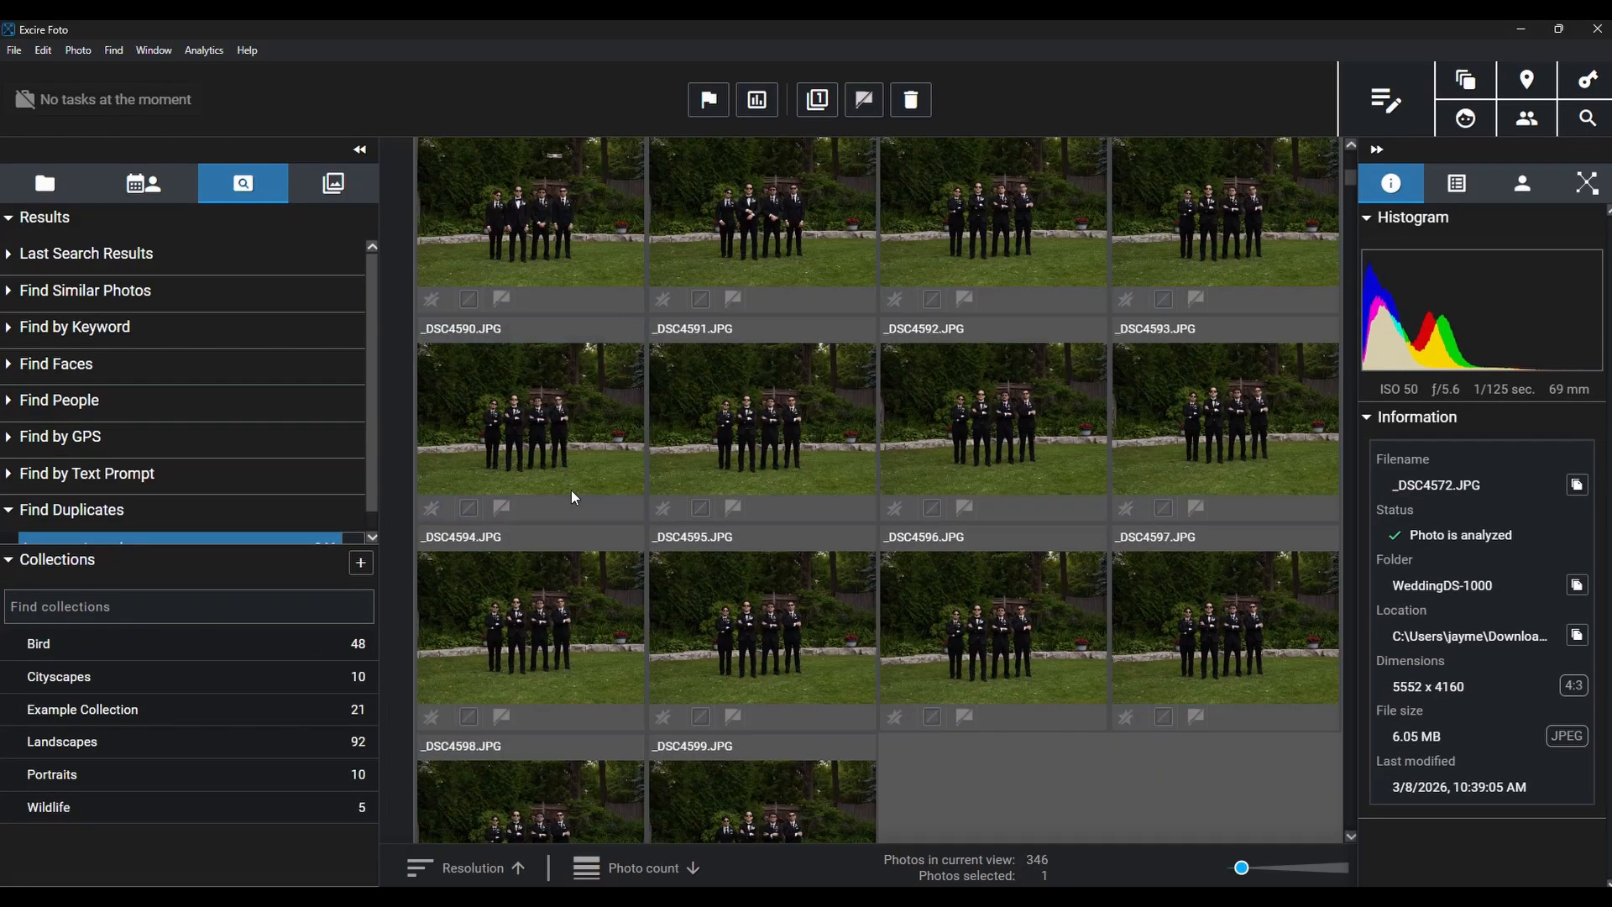
click(568, 406)
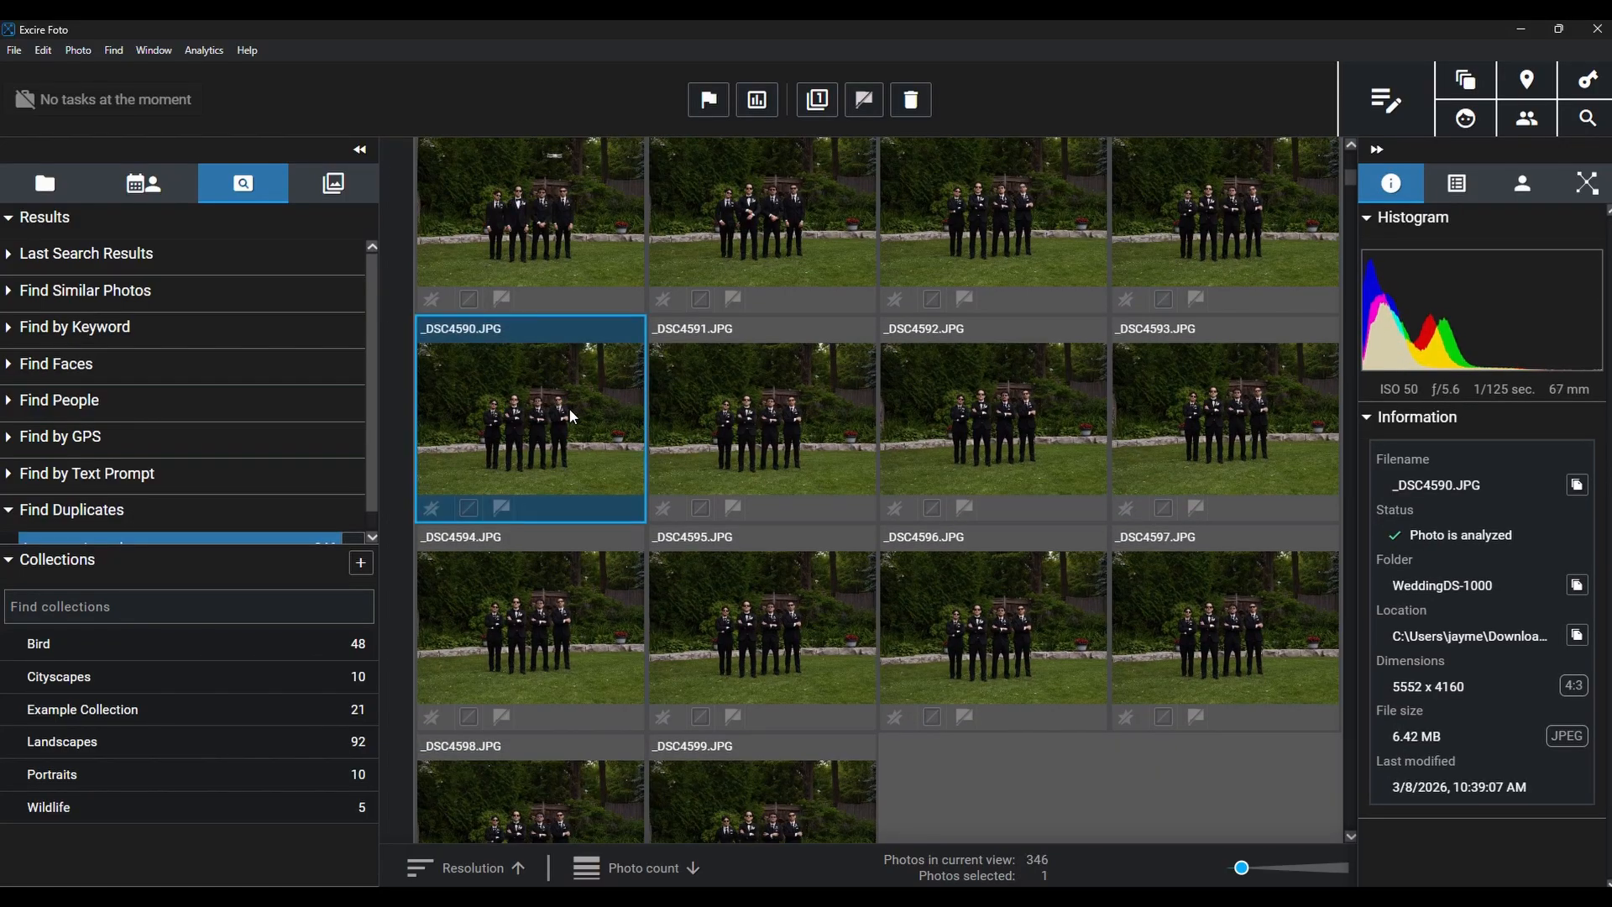
key(x)
click(768, 448)
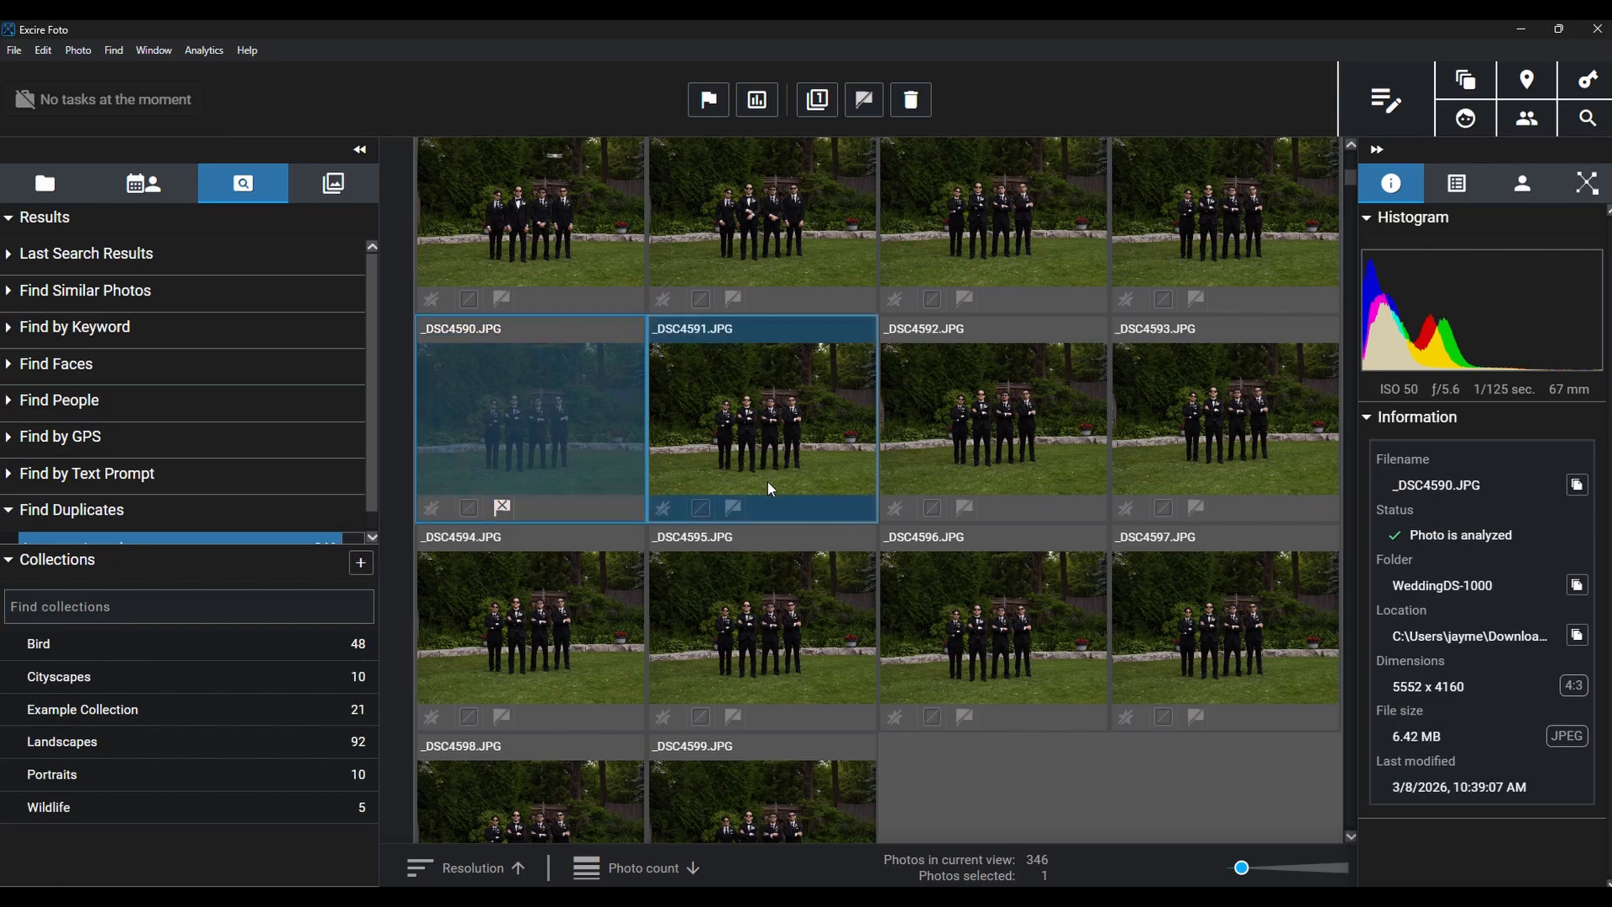
key(x)
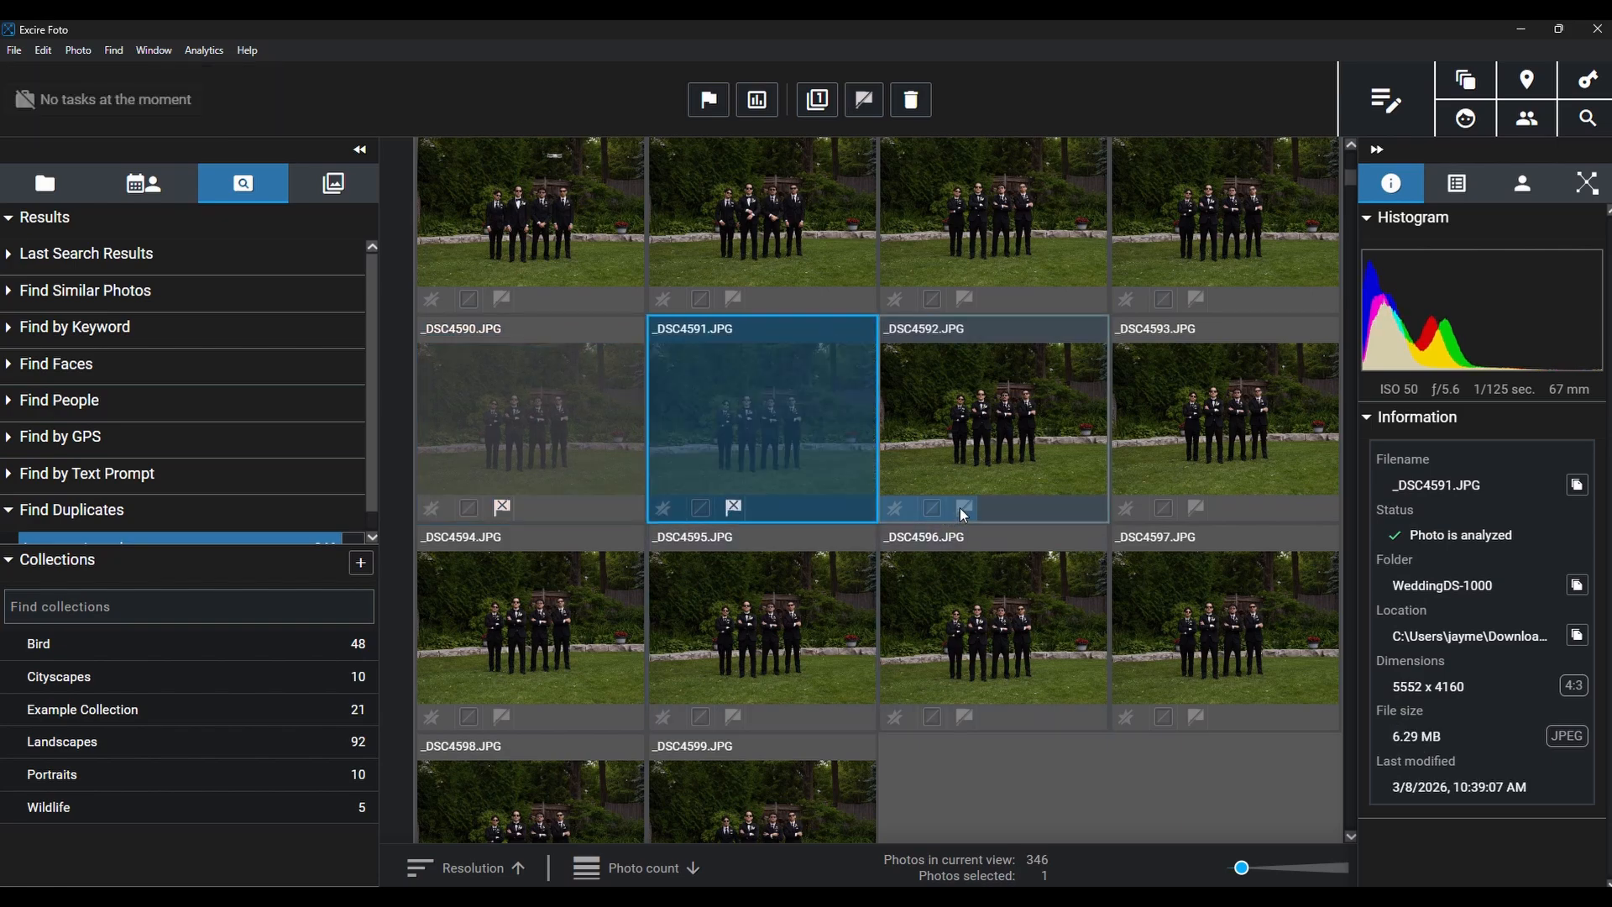
mouse_move(961, 509)
click(991, 597)
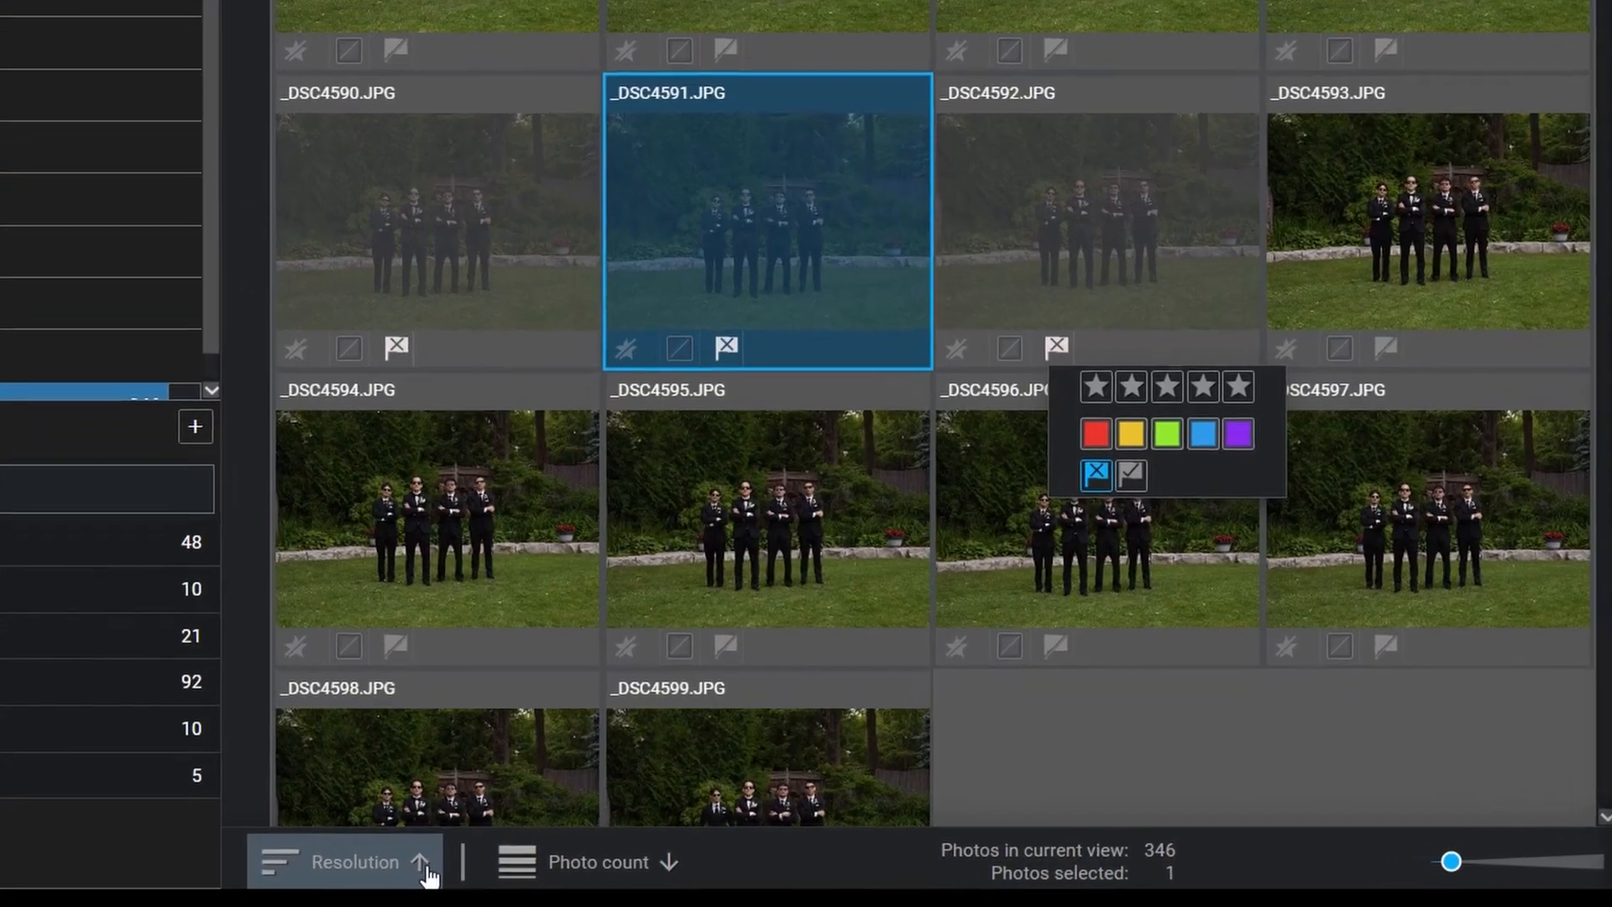
Step: Sort the photos within the duplicate groups by capture date in ascending order
click(422, 872)
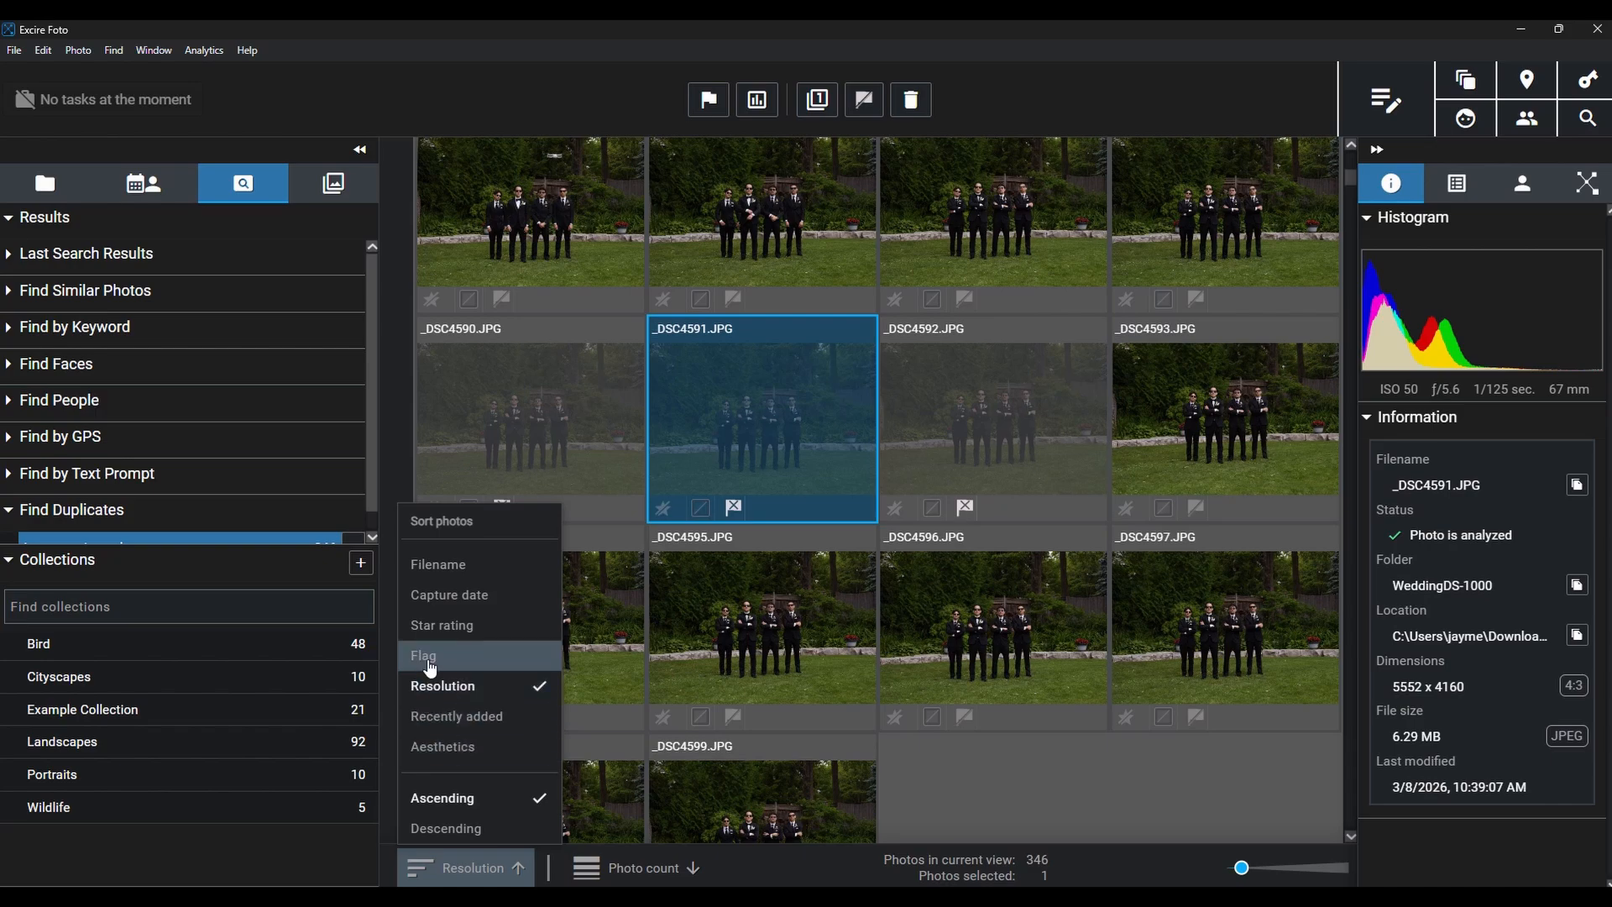
click(432, 595)
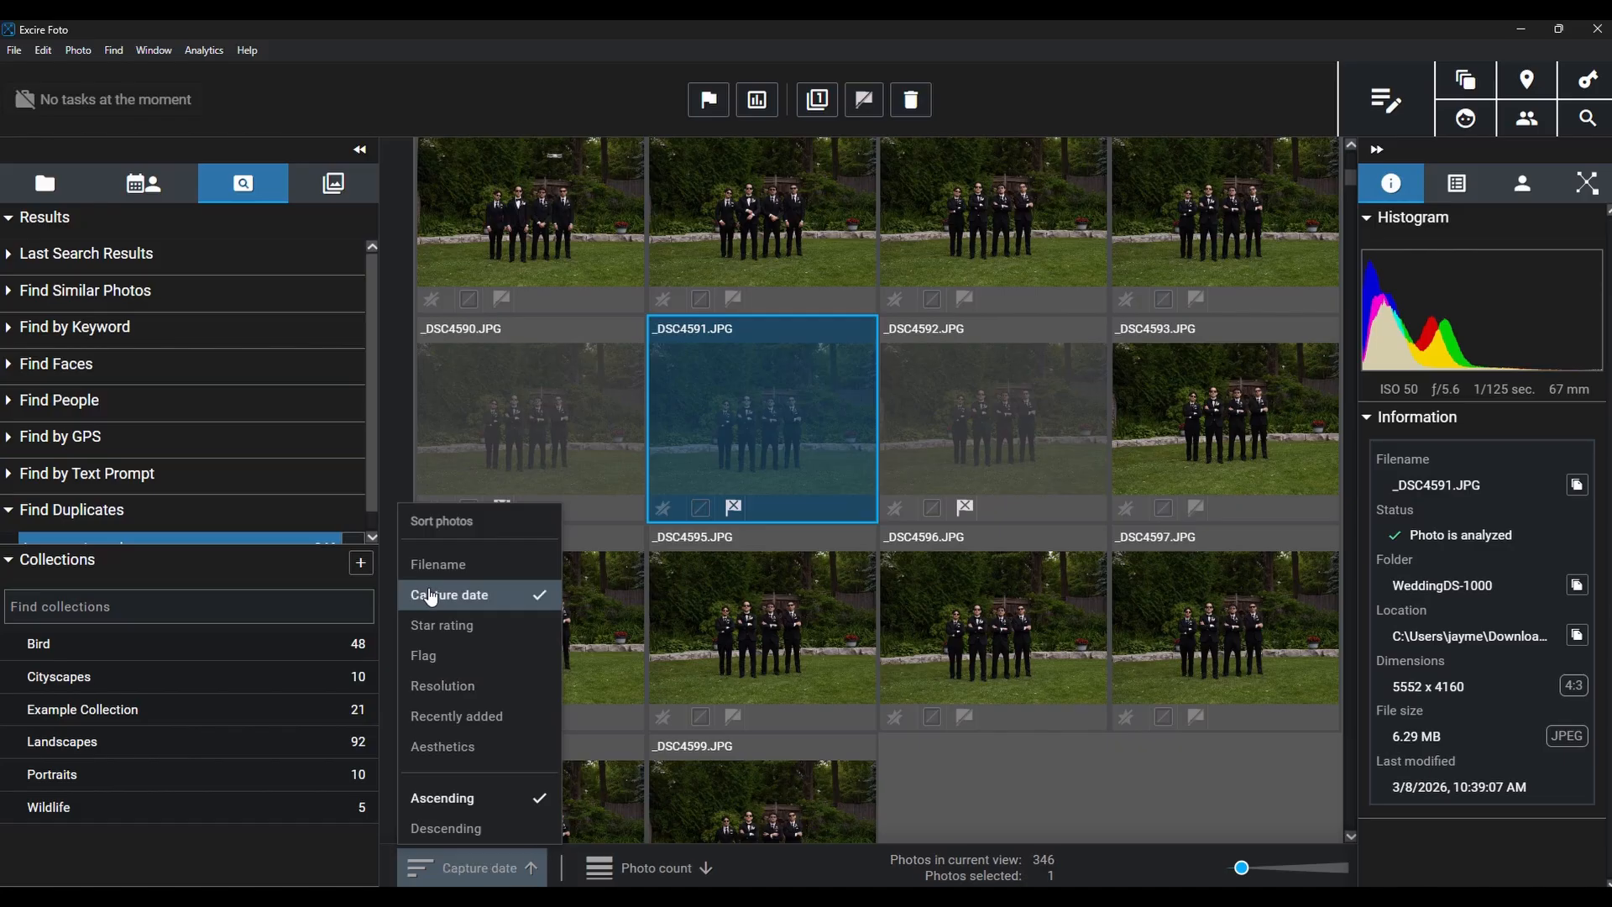
click(745, 414)
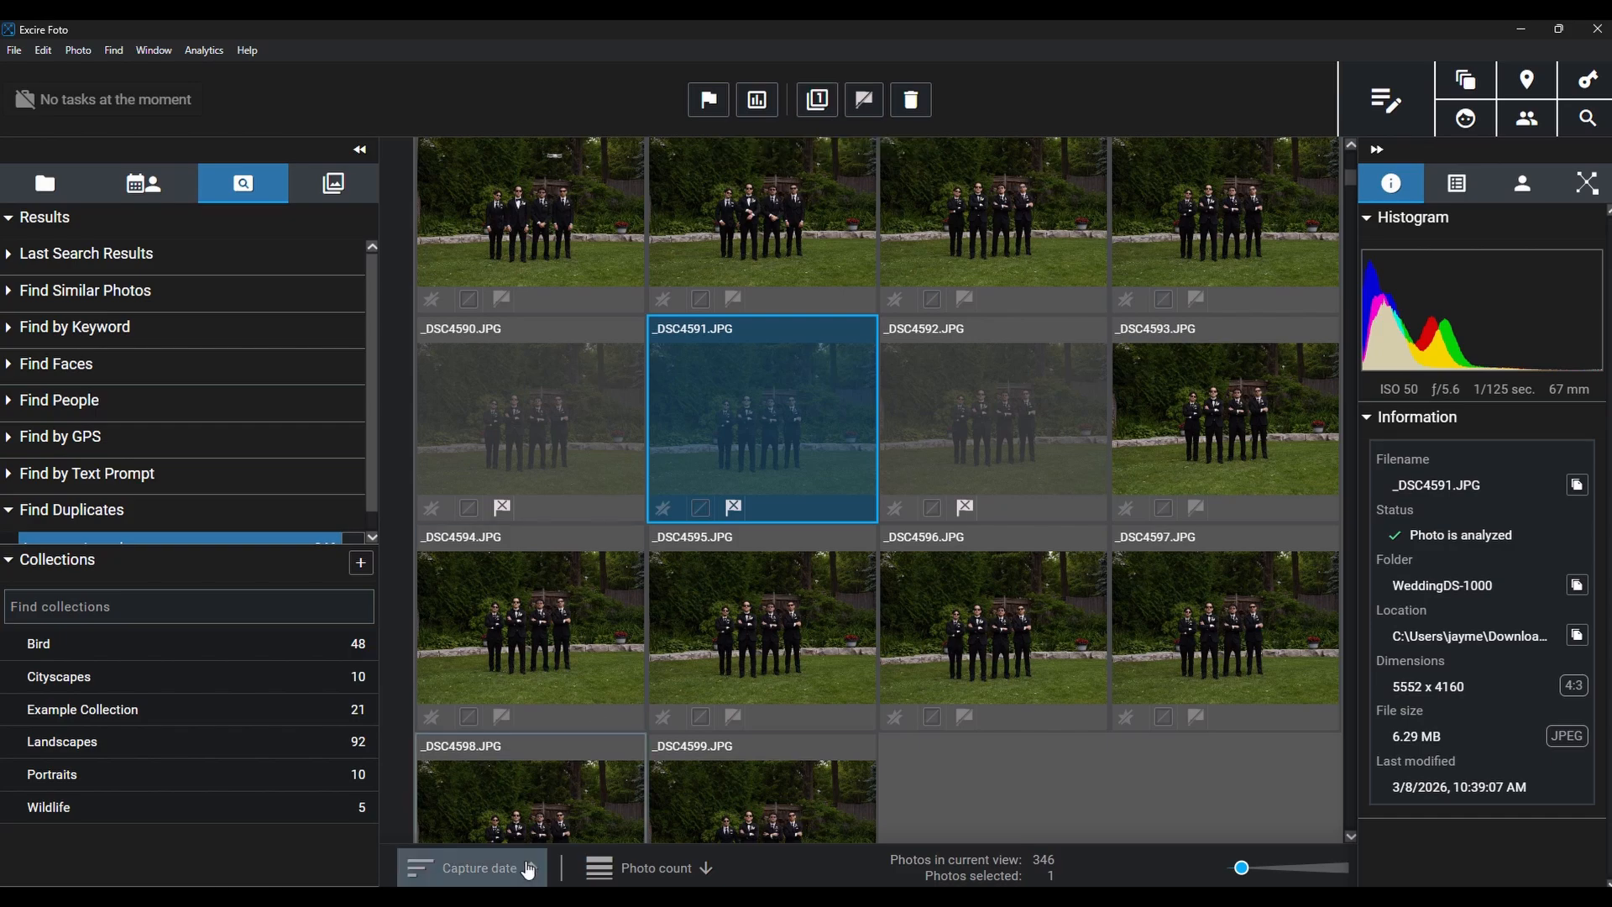
Step: Select the first photo of every duplicate group and review the presets in the Duplicate Flagging Assistant without applying any
click(824, 108)
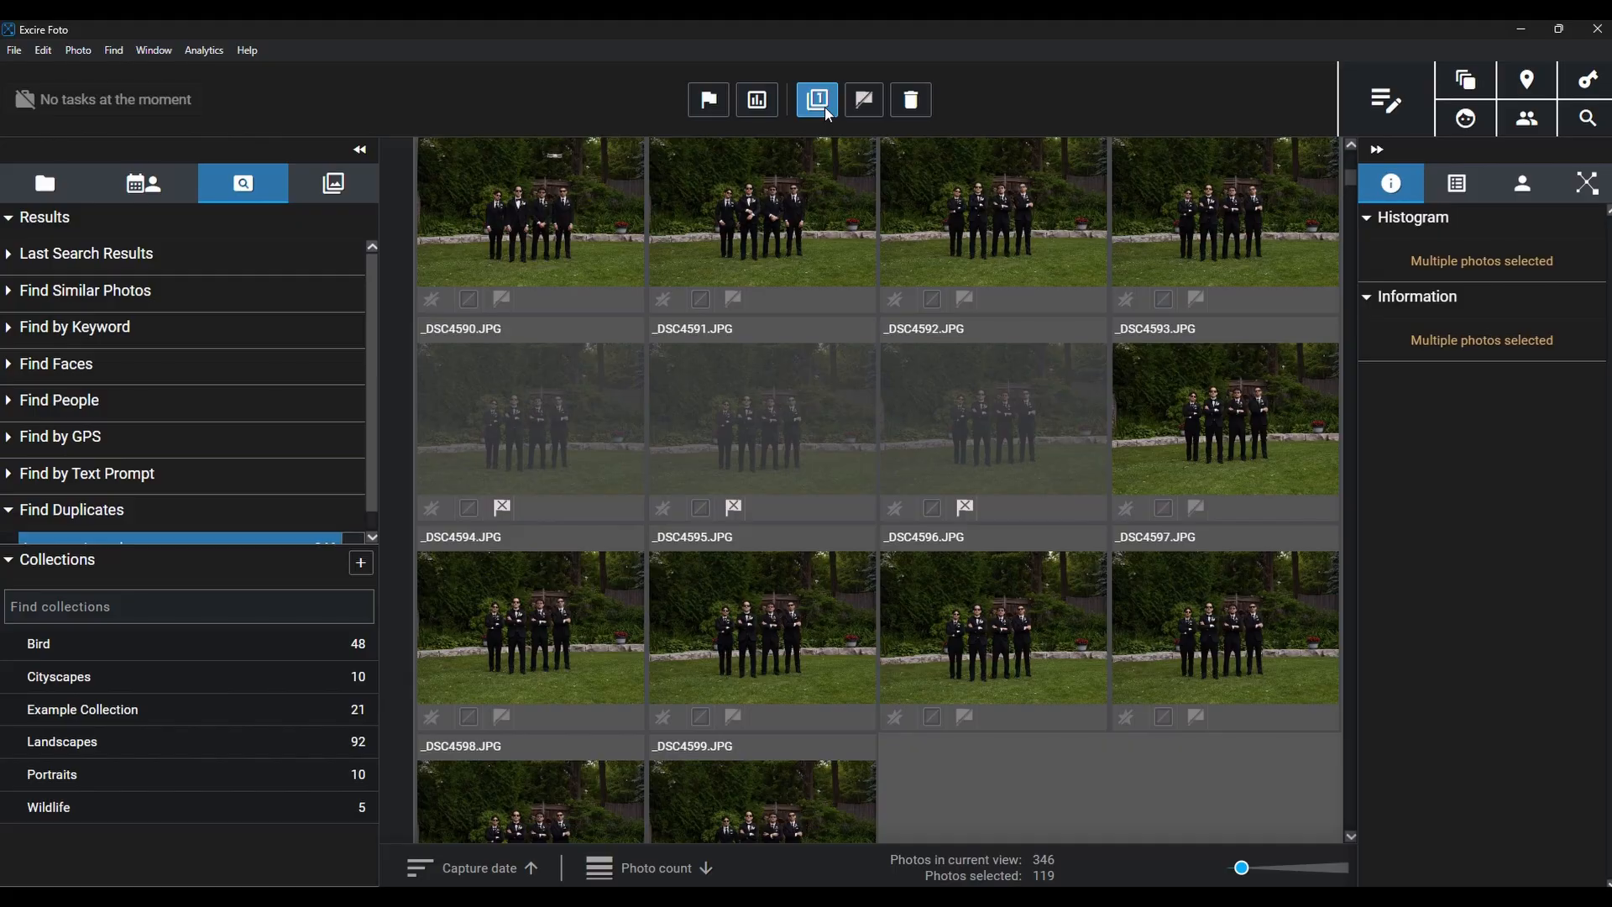
click(708, 109)
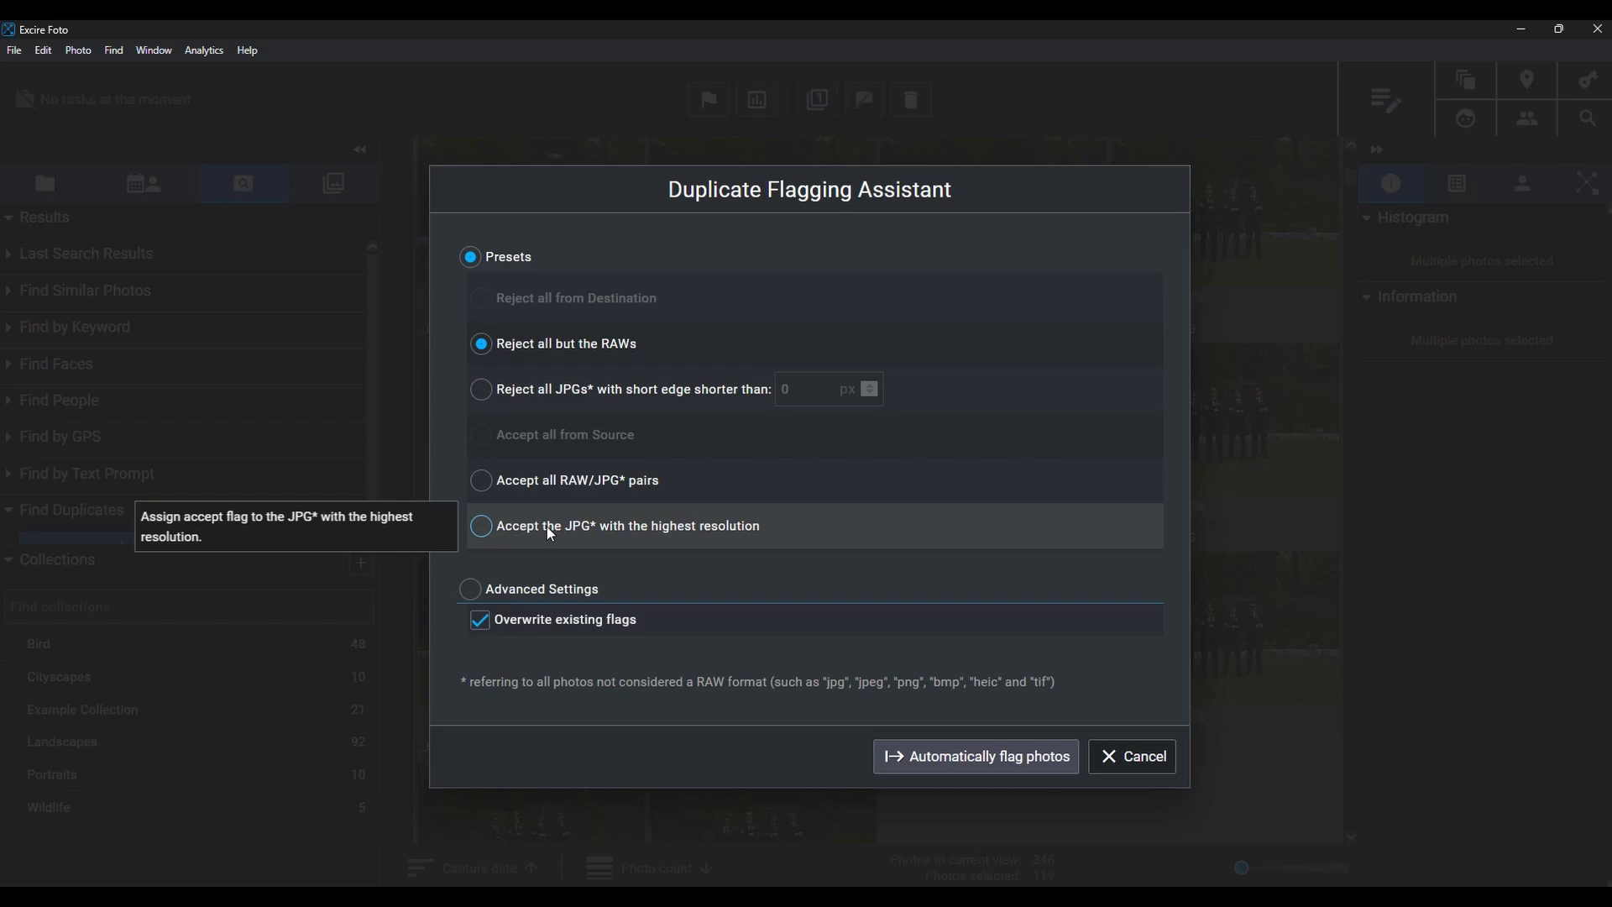
click(1133, 756)
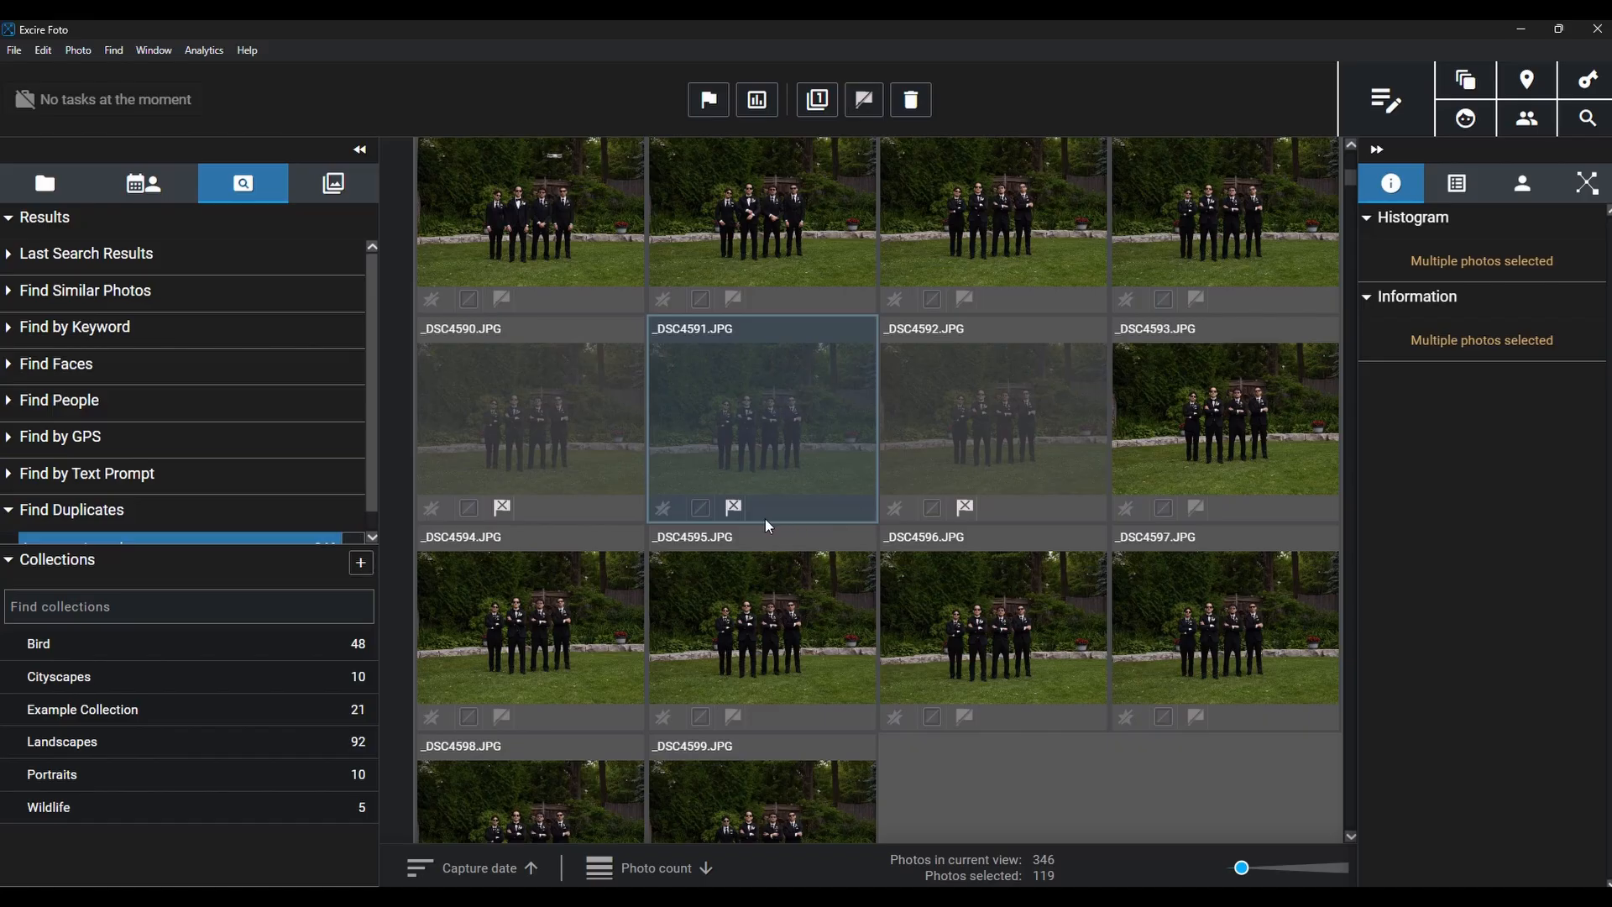
Step: Flag all unflagged photos as rejected and remove the rejected photos, agreeing to the complete removal of fully rejected groups
click(858, 109)
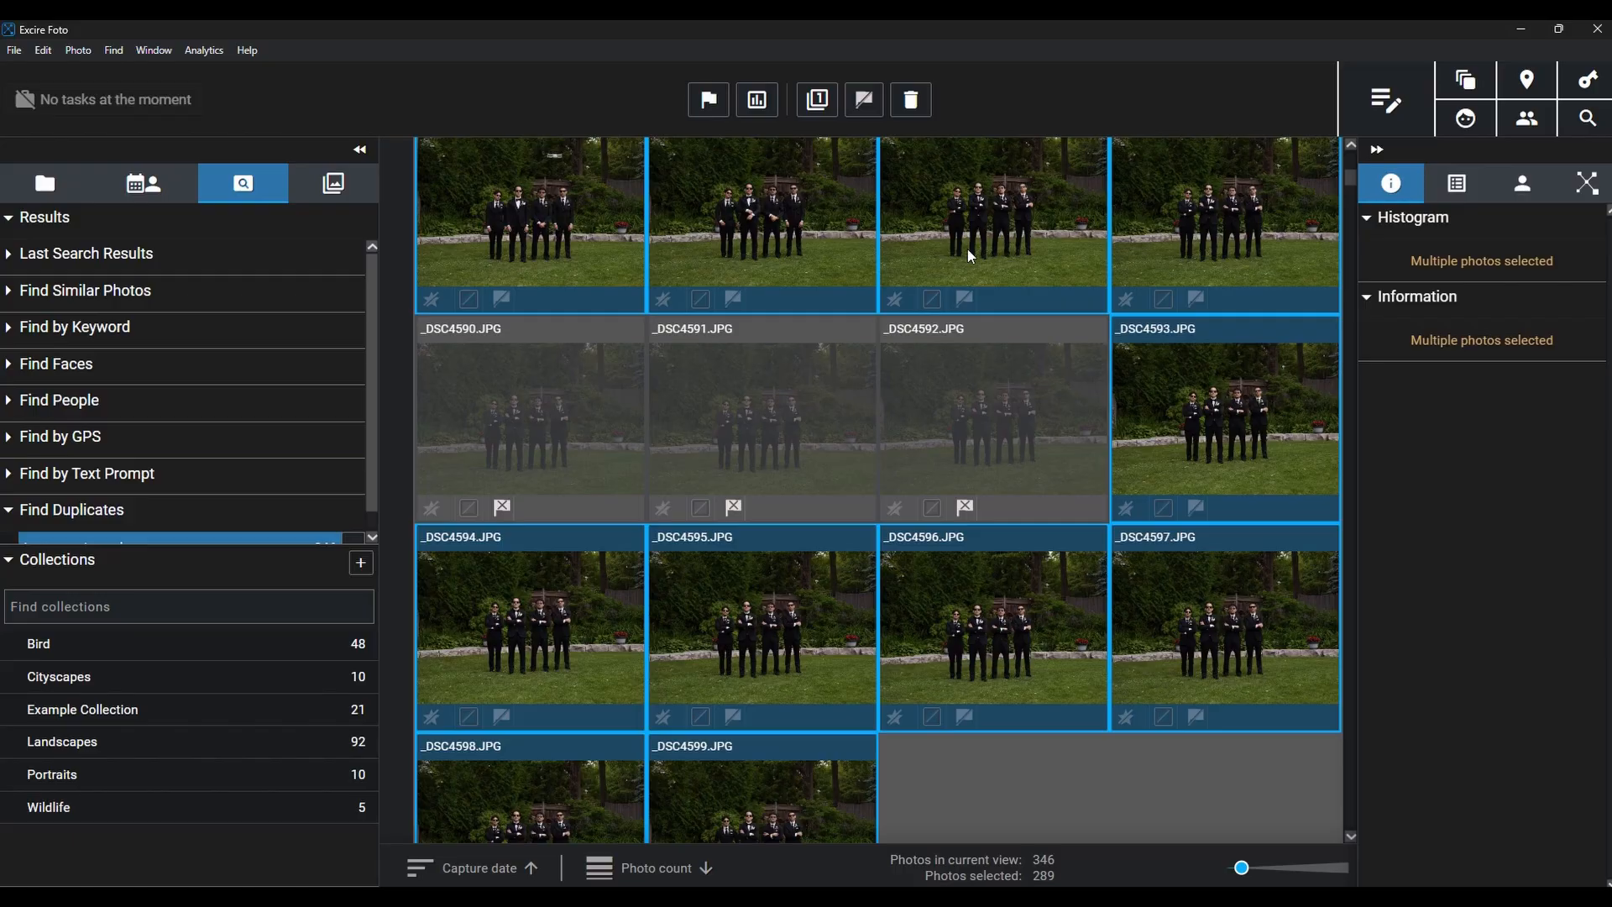
key(x)
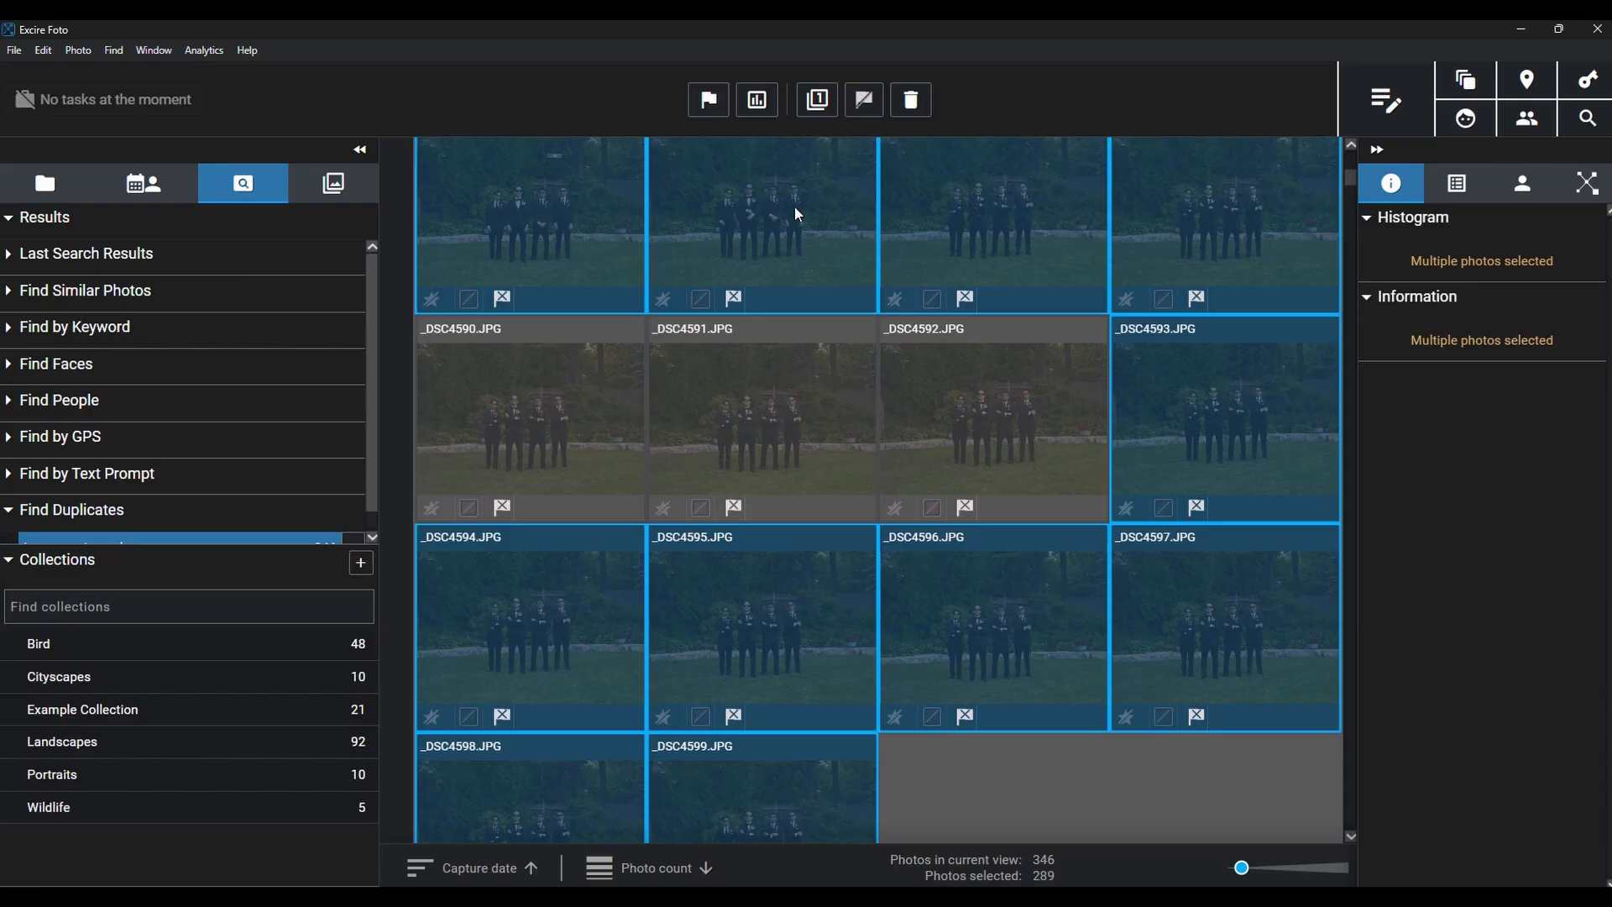
click(910, 107)
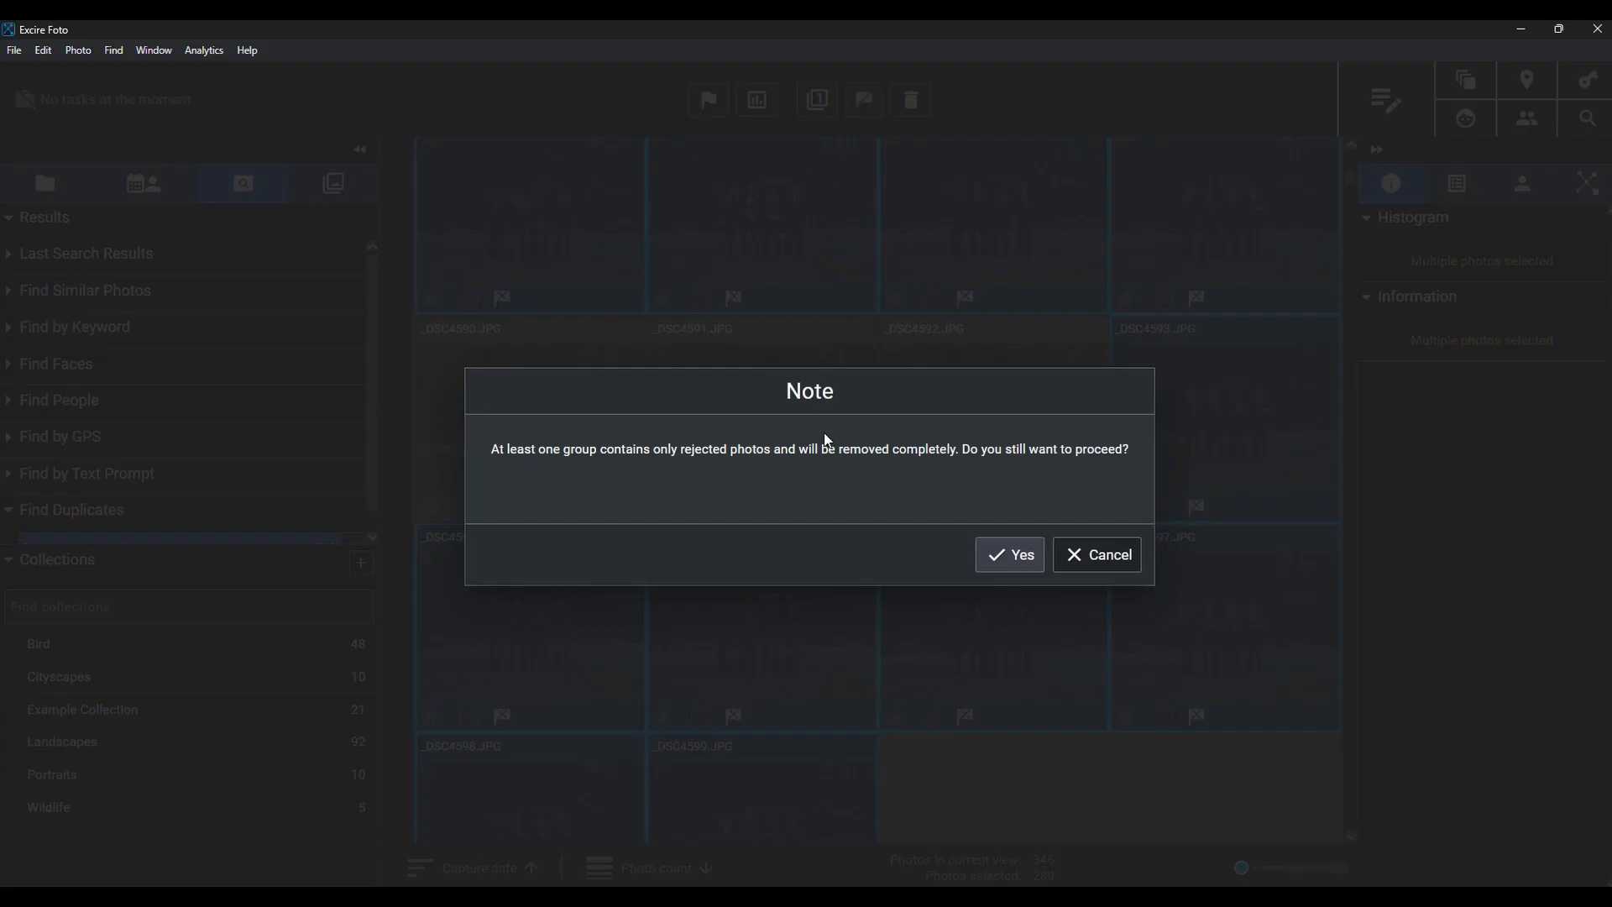
click(999, 561)
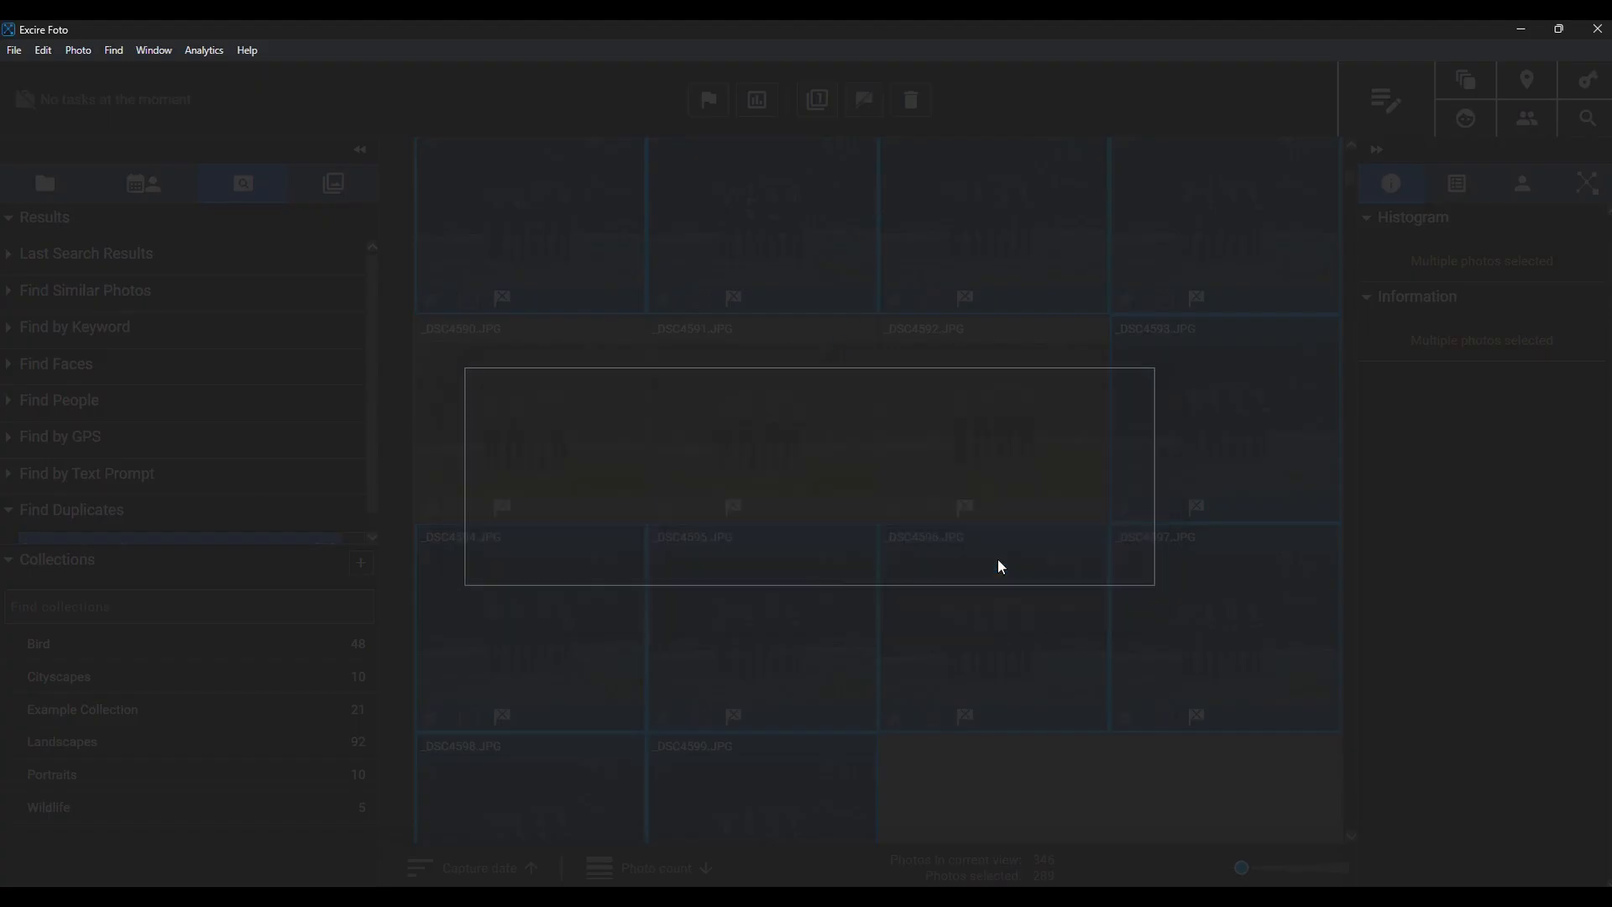